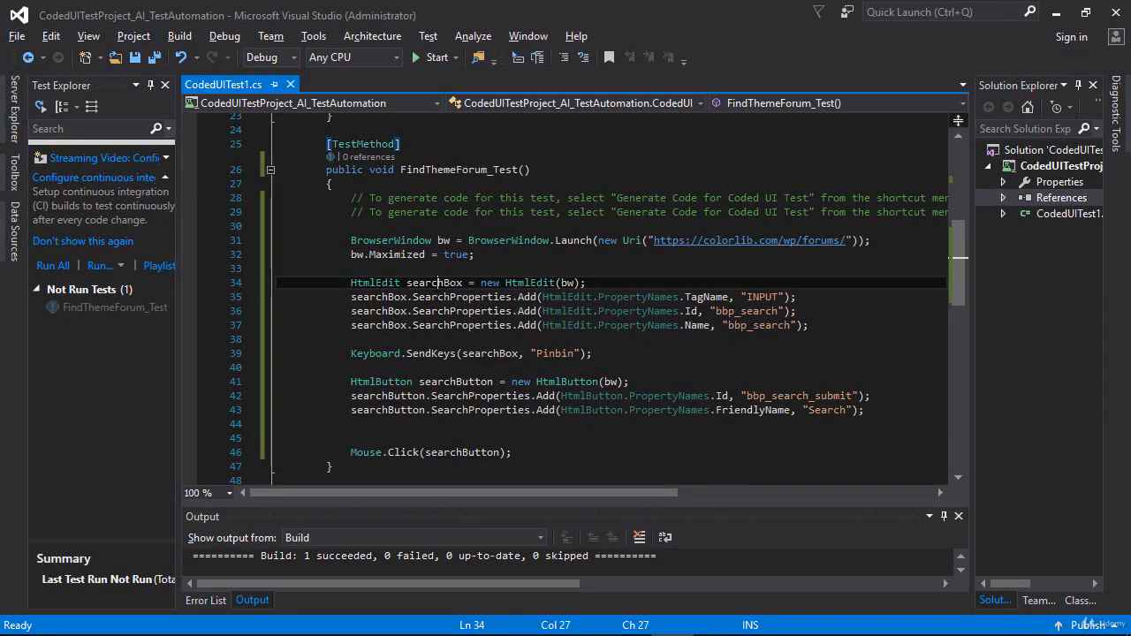
Check where searchBox and searchButton are used in FindThemeForum_Test, and run the test
double_click(434, 283)
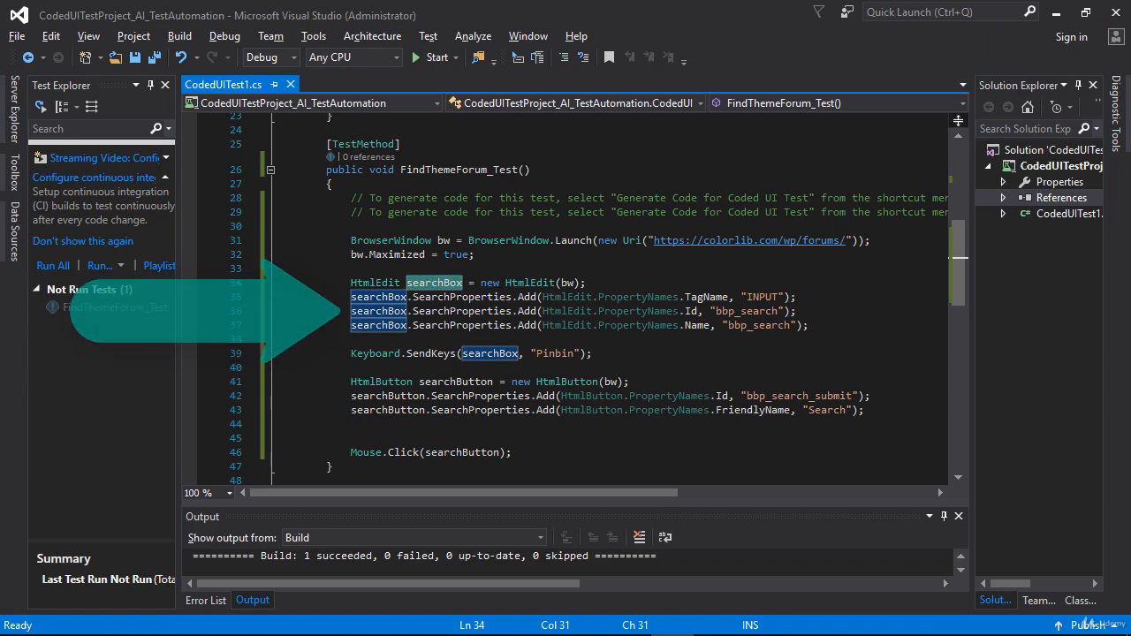
left_click(492, 382)
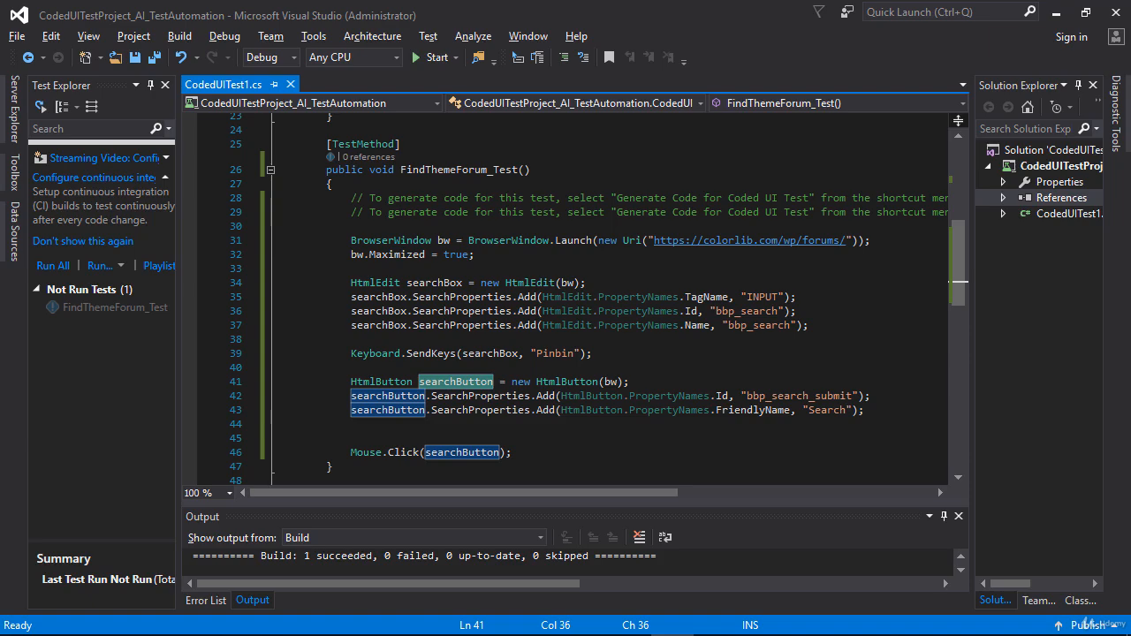
left_click(305, 279)
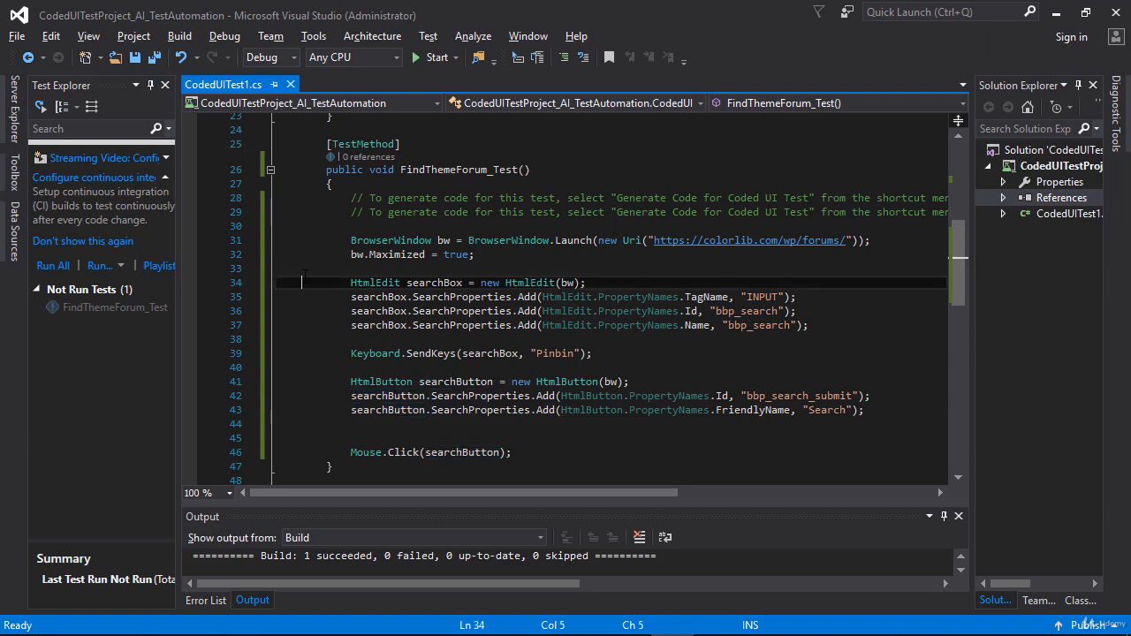
right_click(305, 278)
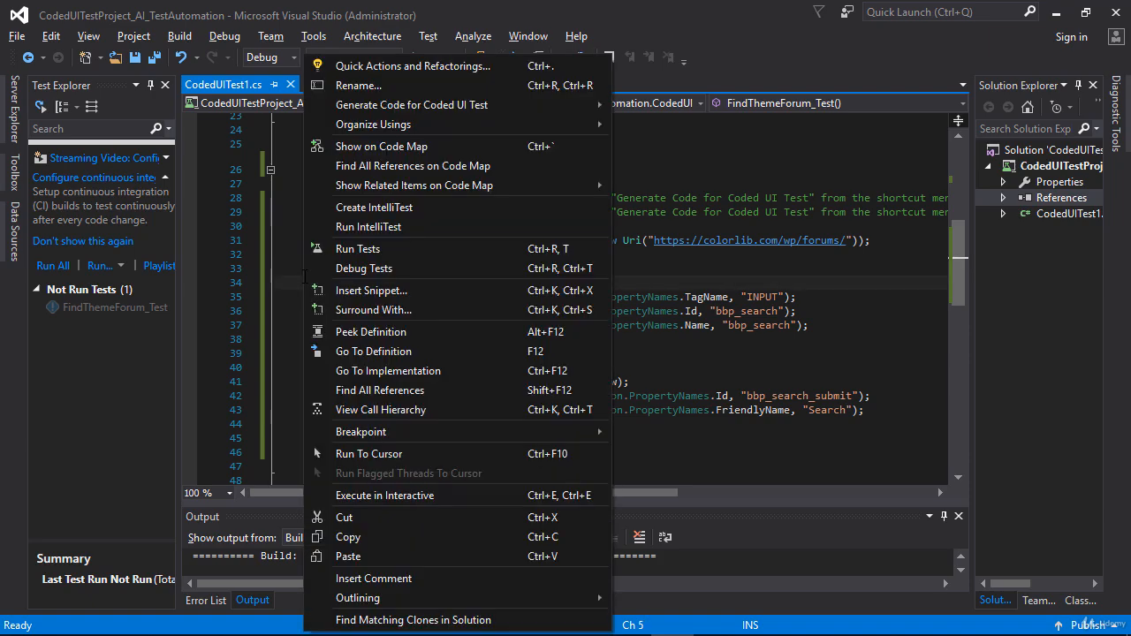
left_click(358, 250)
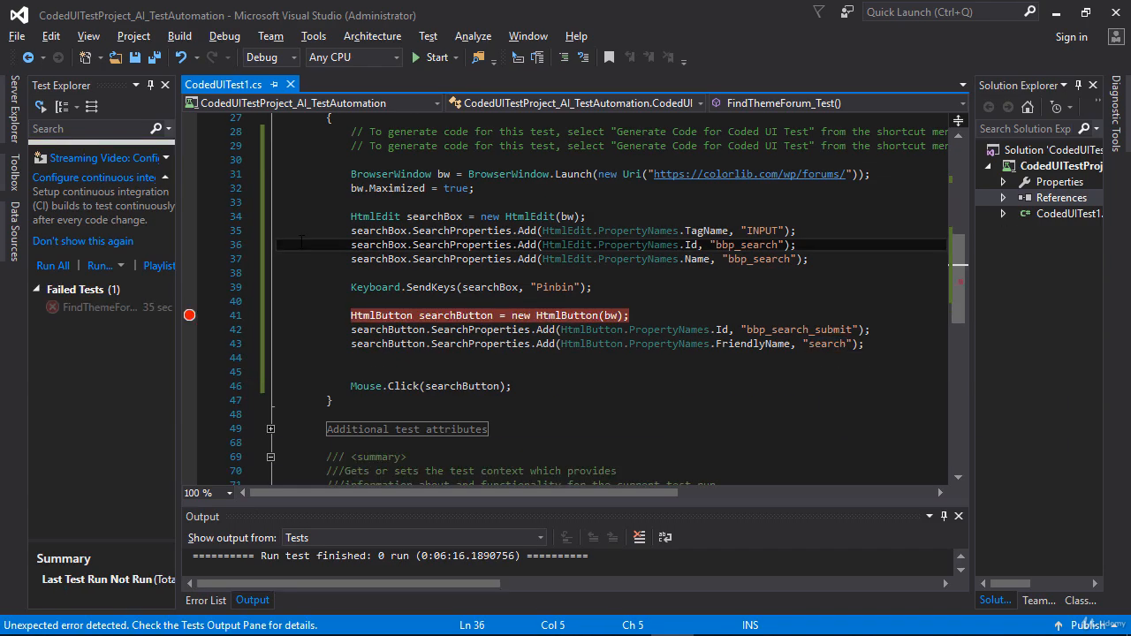
Debug FindThemeForum_Test up to the breakpoint on line 41 and highlight the FriendlyName value used to locate searchButton
right_click(303, 446)
left_click(326, 273)
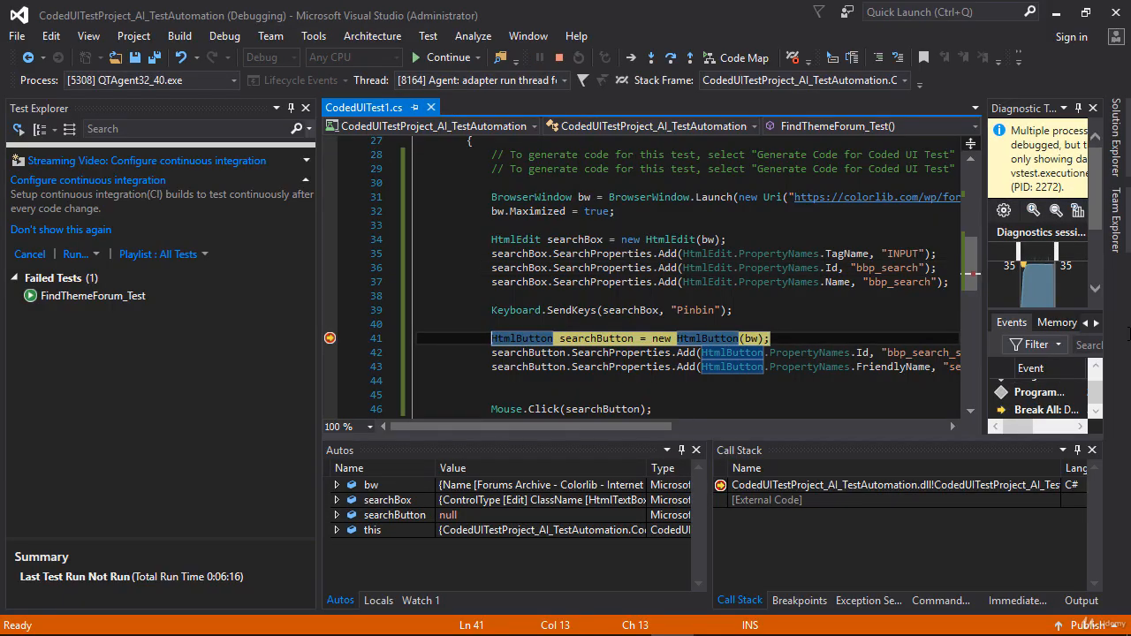
left_click_drag(661, 427, 692, 428)
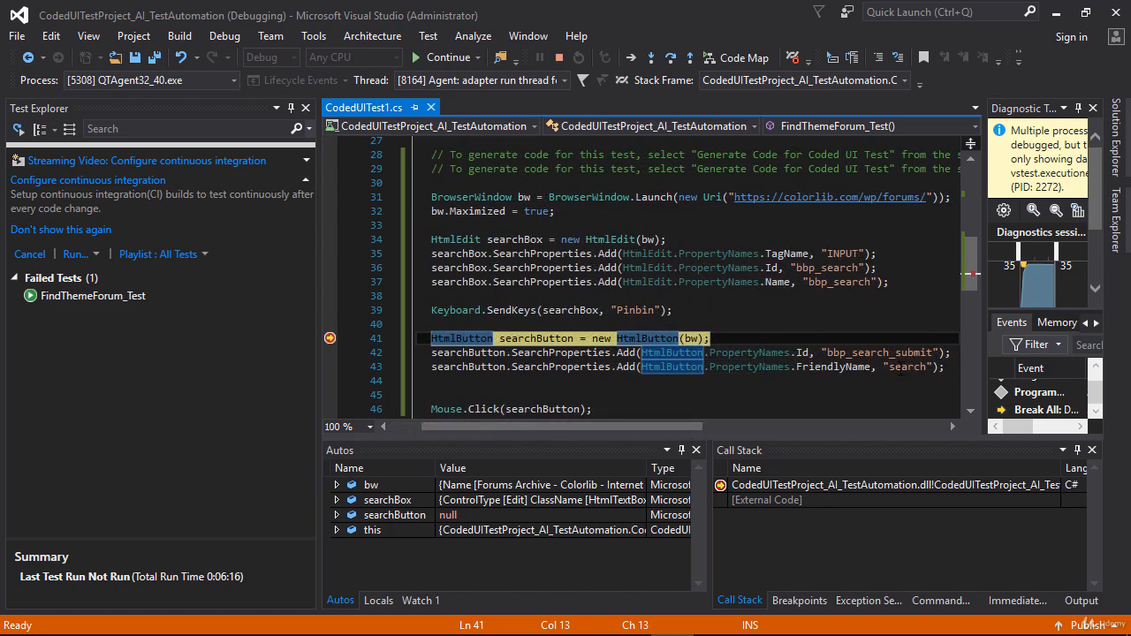
double_click(917, 366)
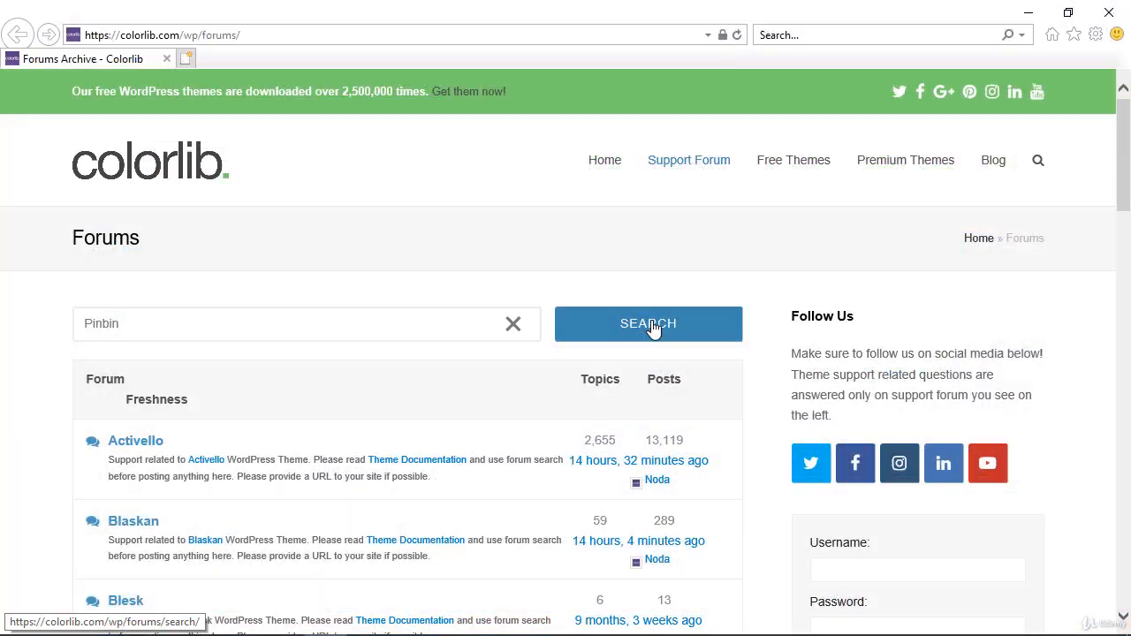
Inspect the Search button on the Colorlib forums page in the browser, change its value attribute to "FIND", and end the debugging session
right_click(653, 327)
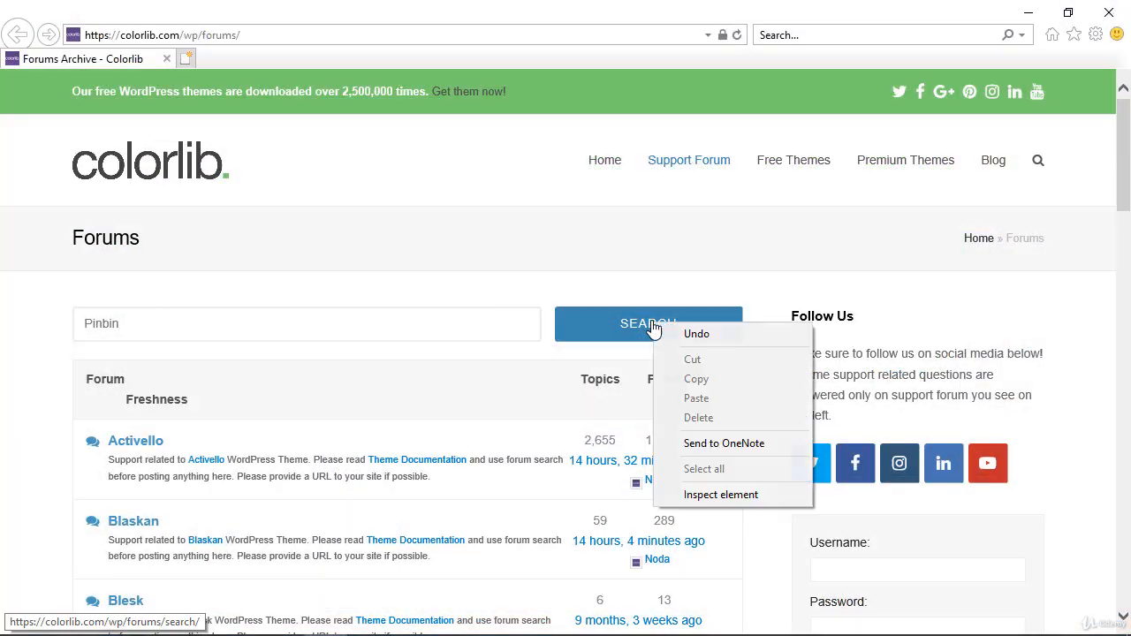
left_click(722, 495)
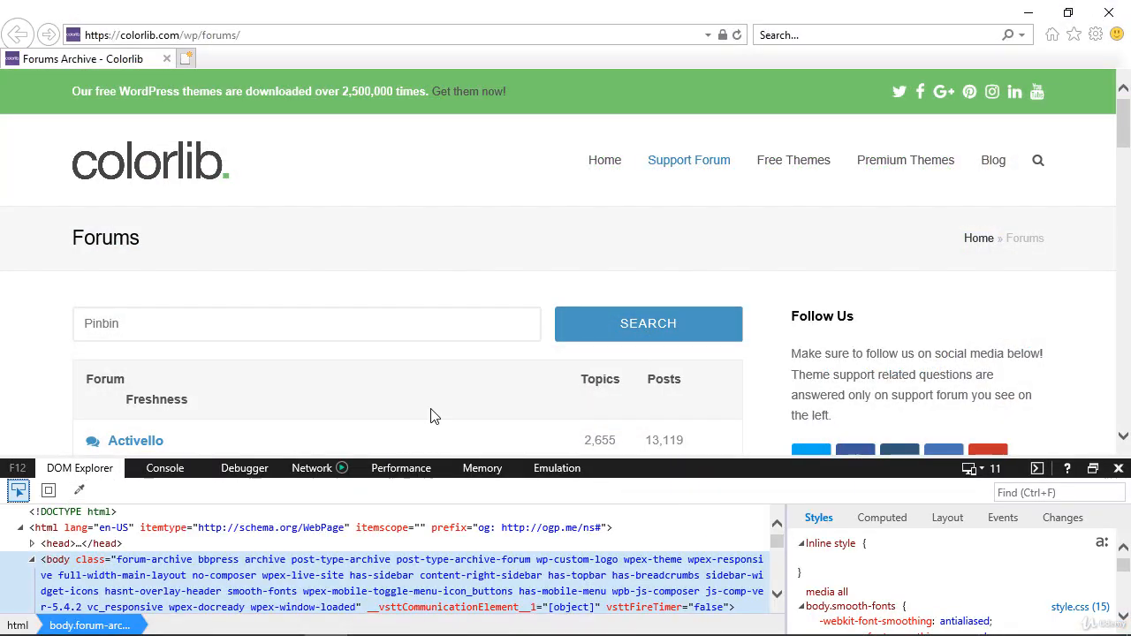
left_click(639, 330)
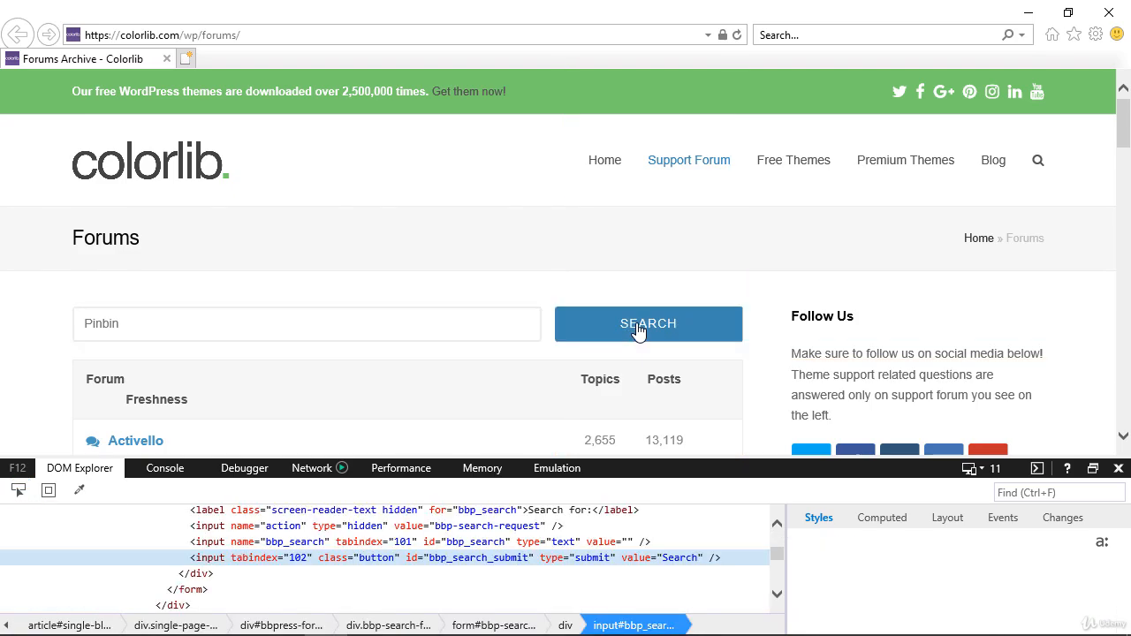
double_click(678, 559)
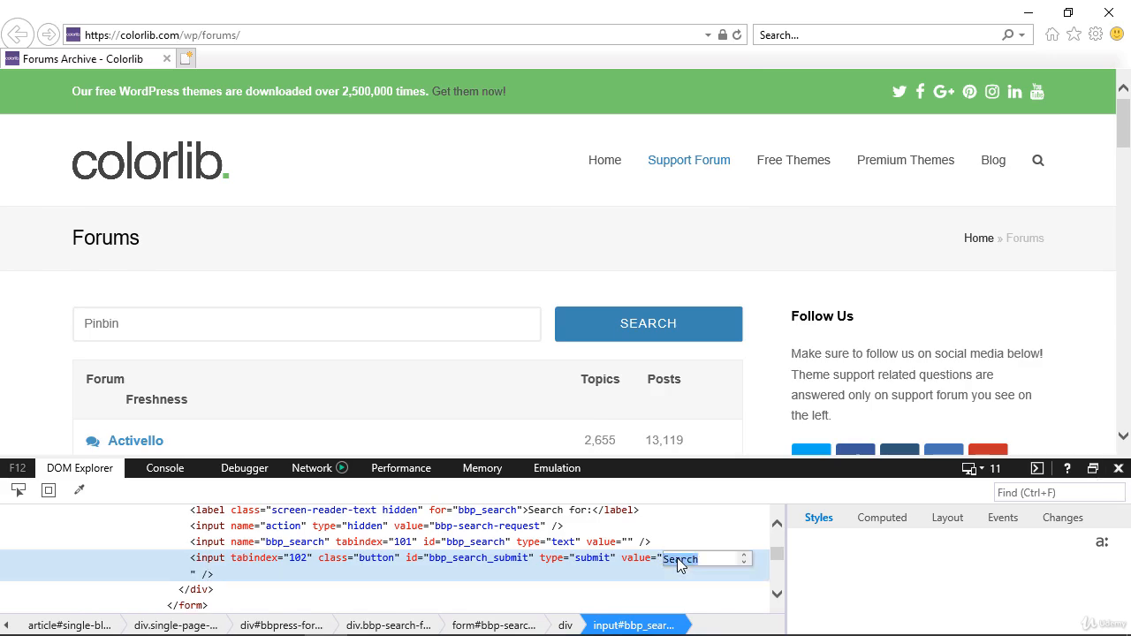
type("FIND")
key("Return")
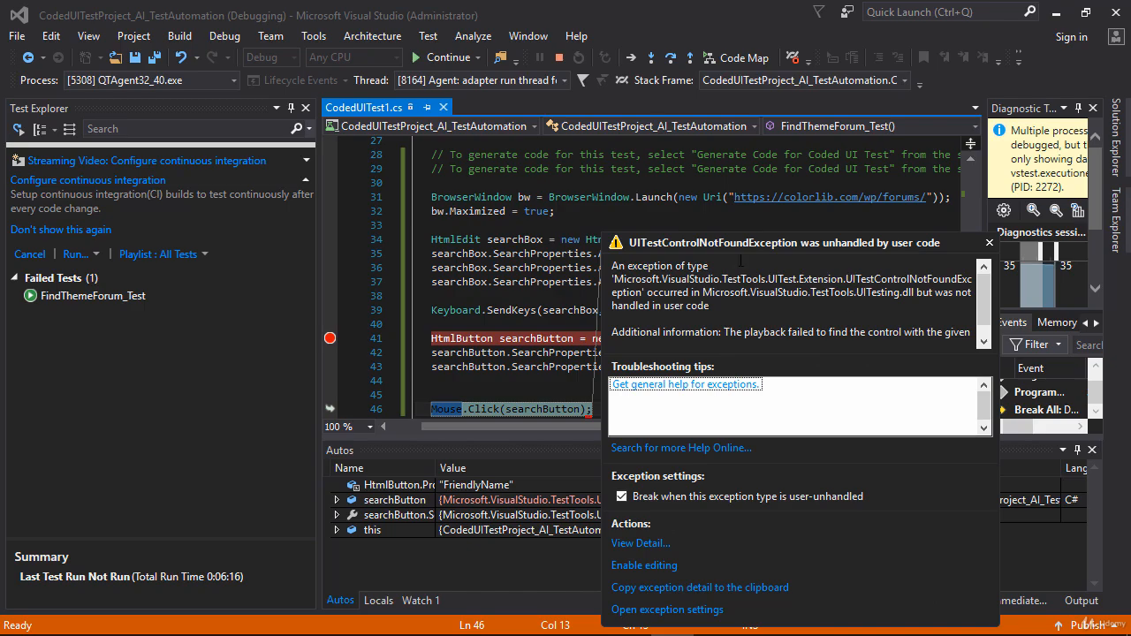
left_click(562, 60)
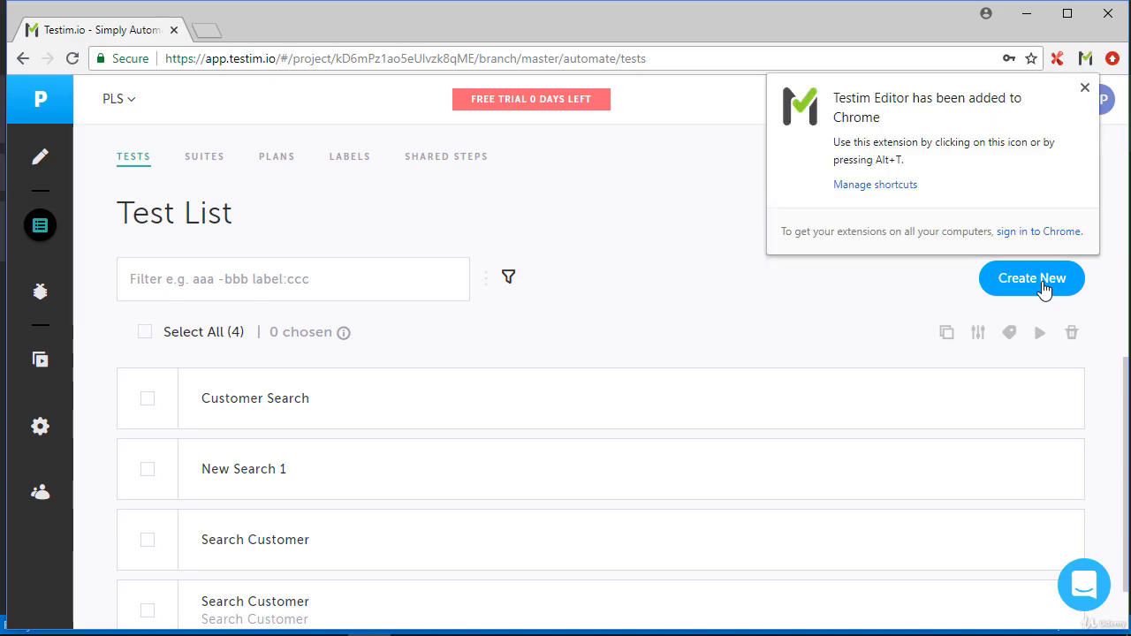
left_click(1043, 288)
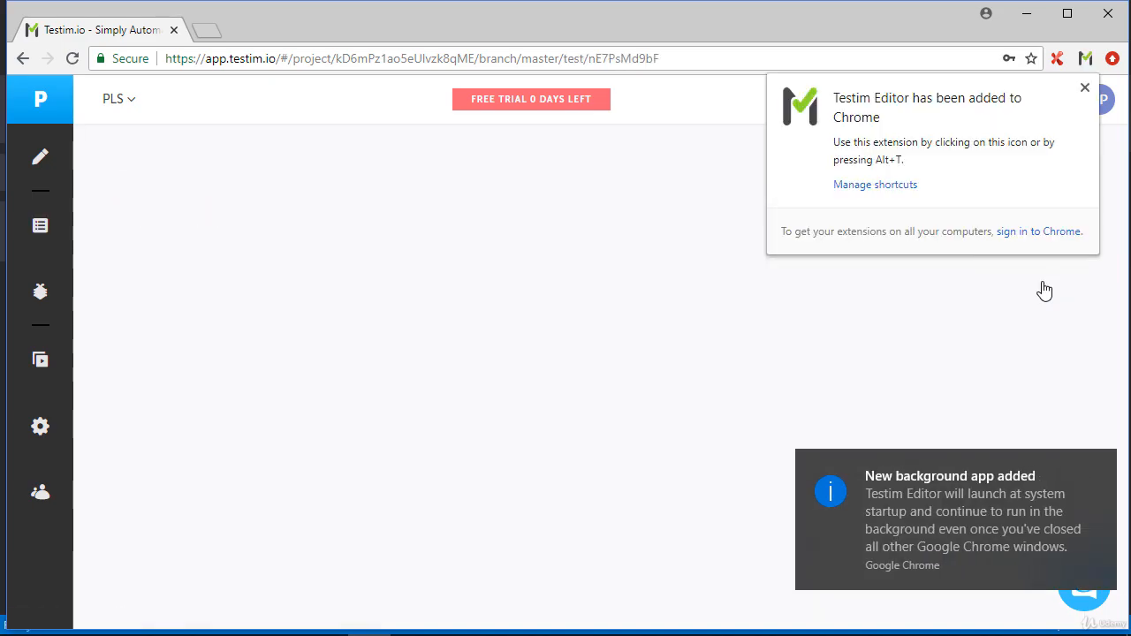
left_click(1085, 86)
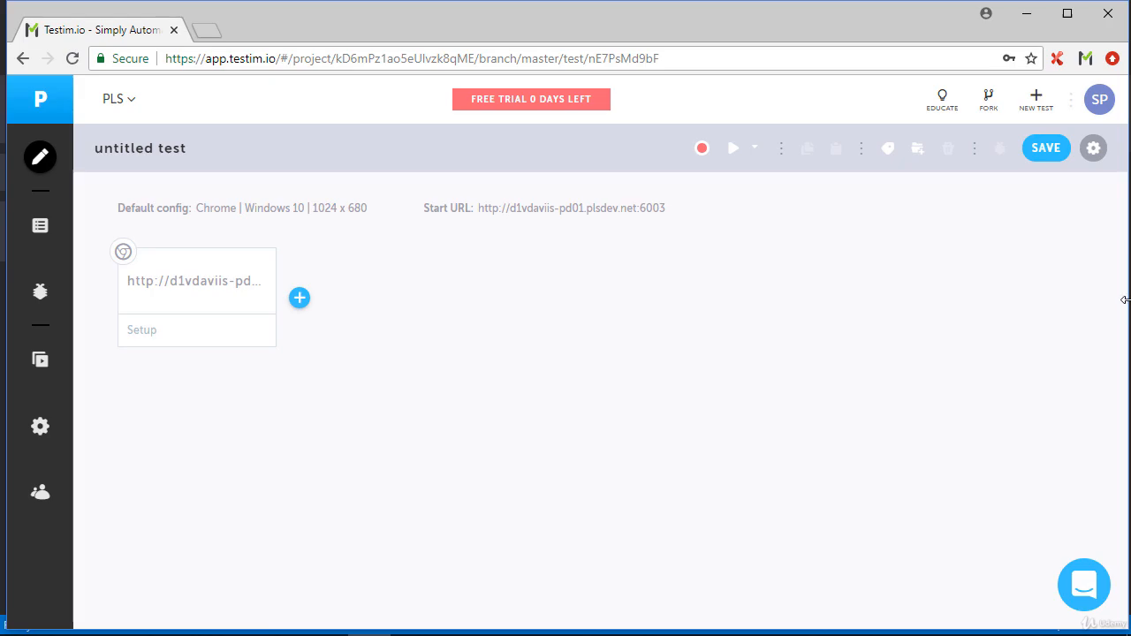
mouse_move(192, 301)
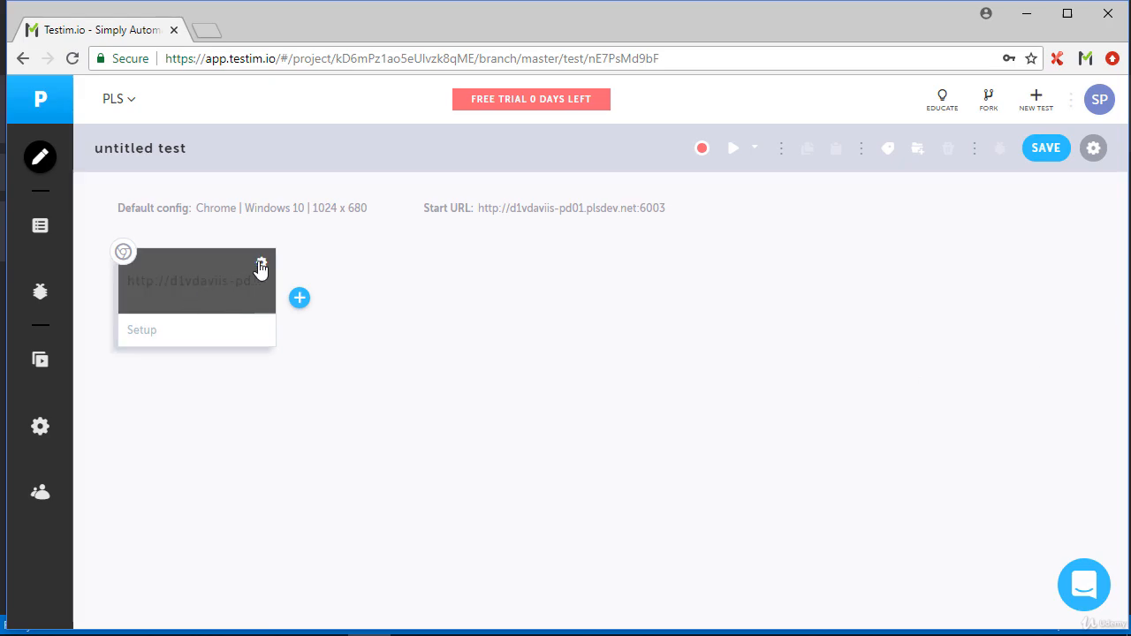
left_click(261, 264)
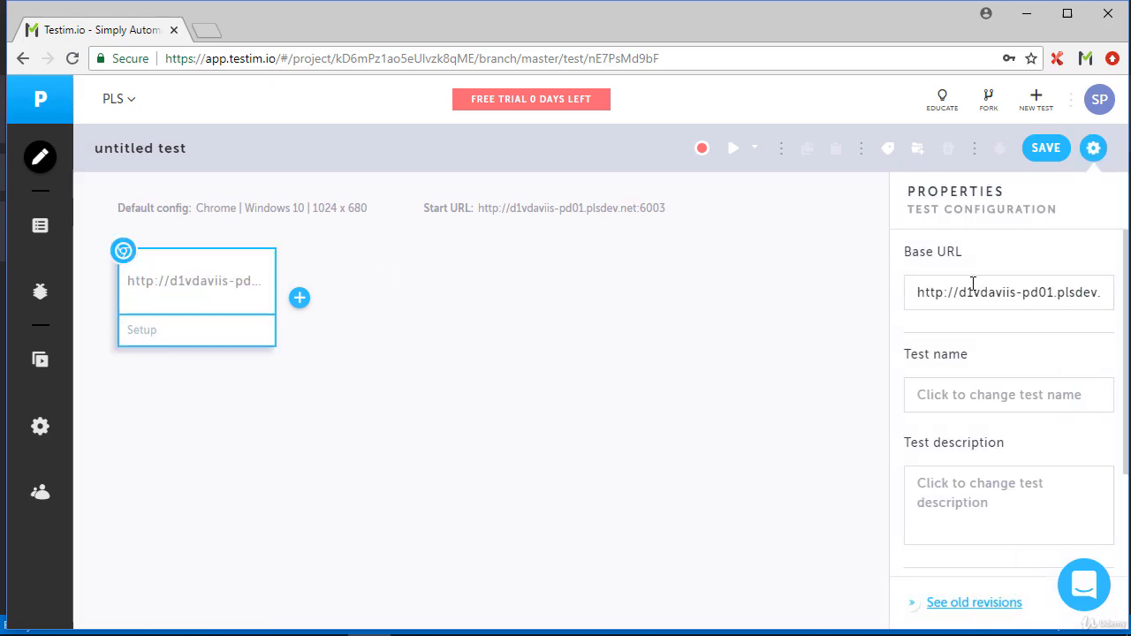
left_click(986, 293)
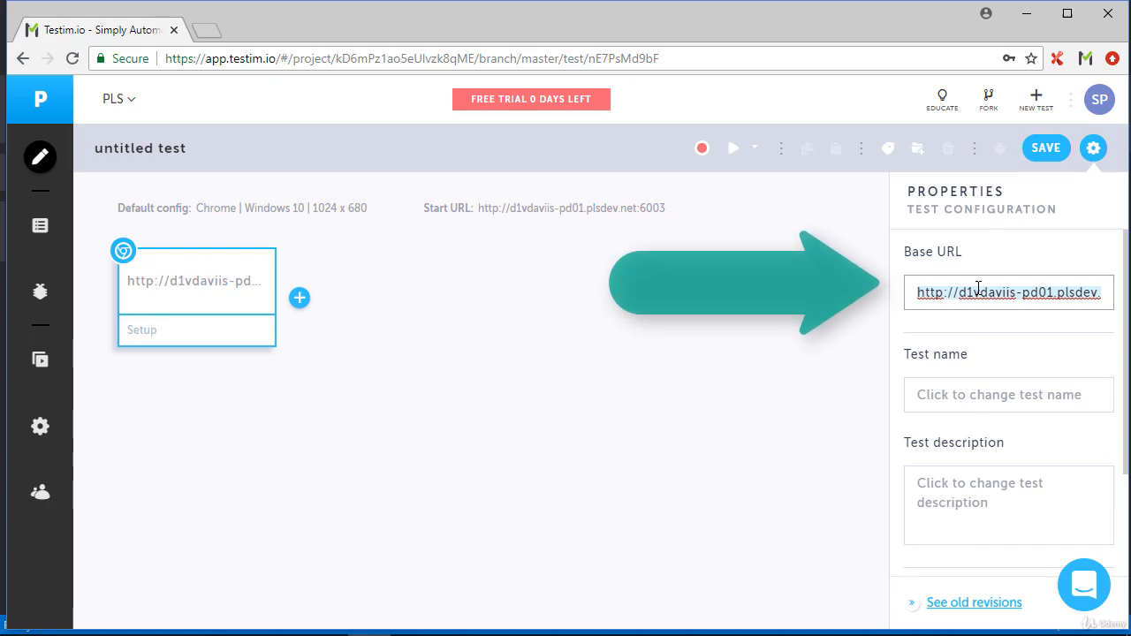
type("https://colorlib.com/wp/forums")
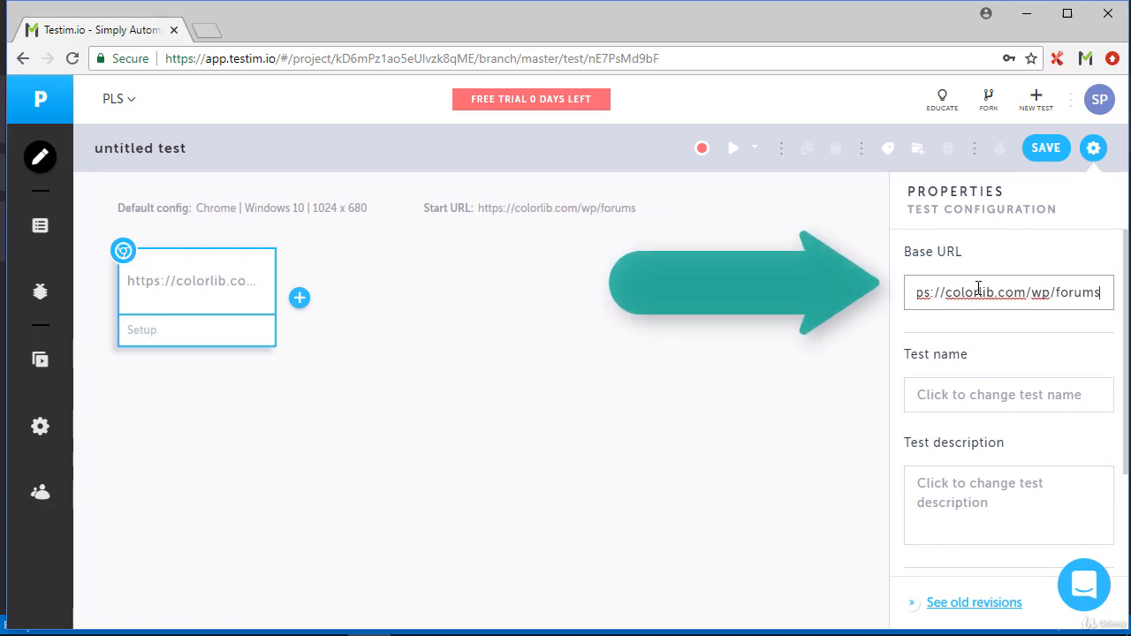
Name the new test FindThemeForum_Test
left_click(965, 393)
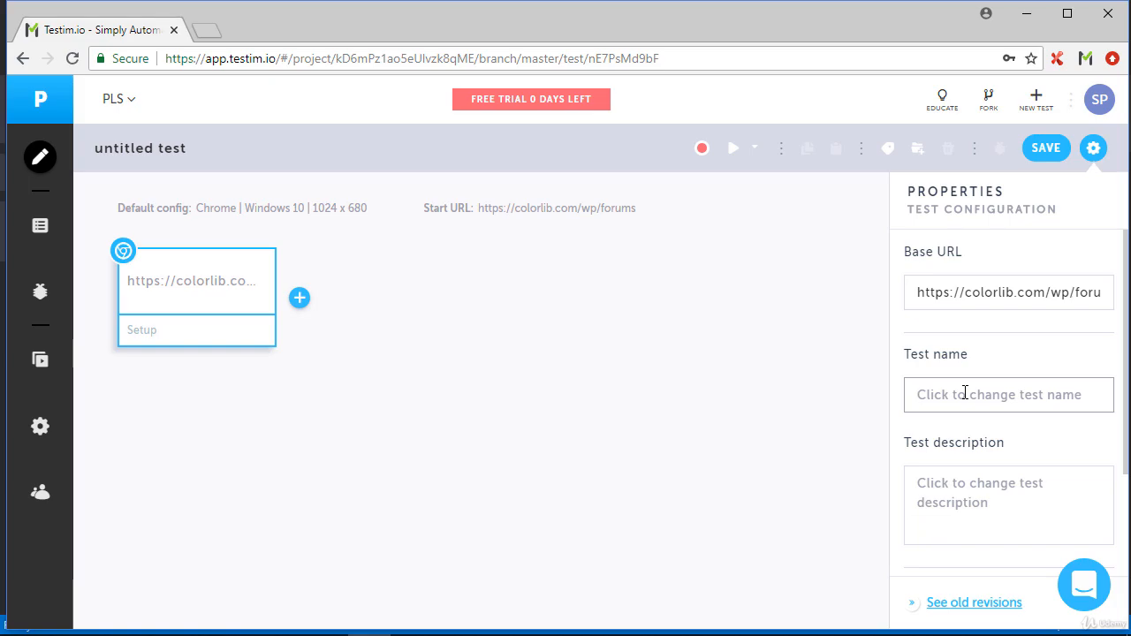
type("Find")
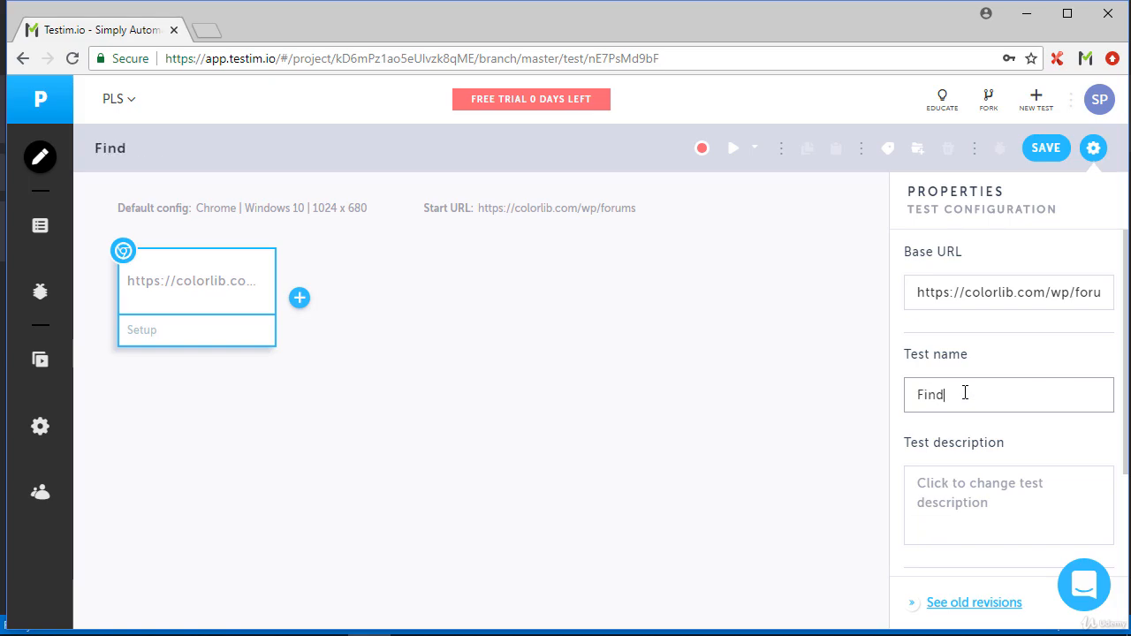
type("Th")
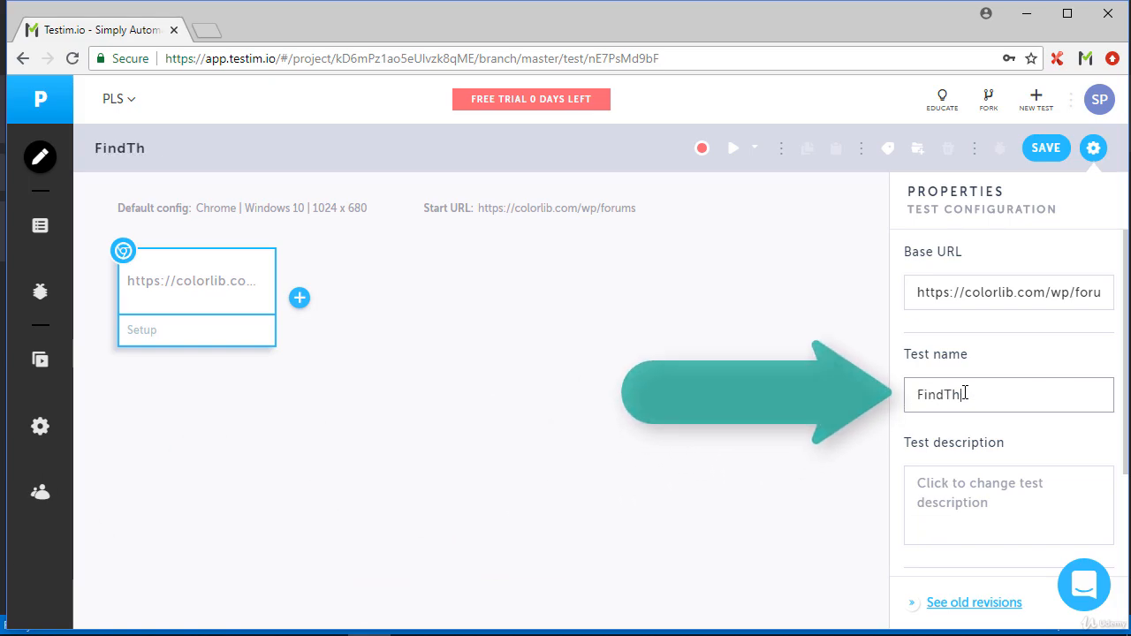
type("emeFo")
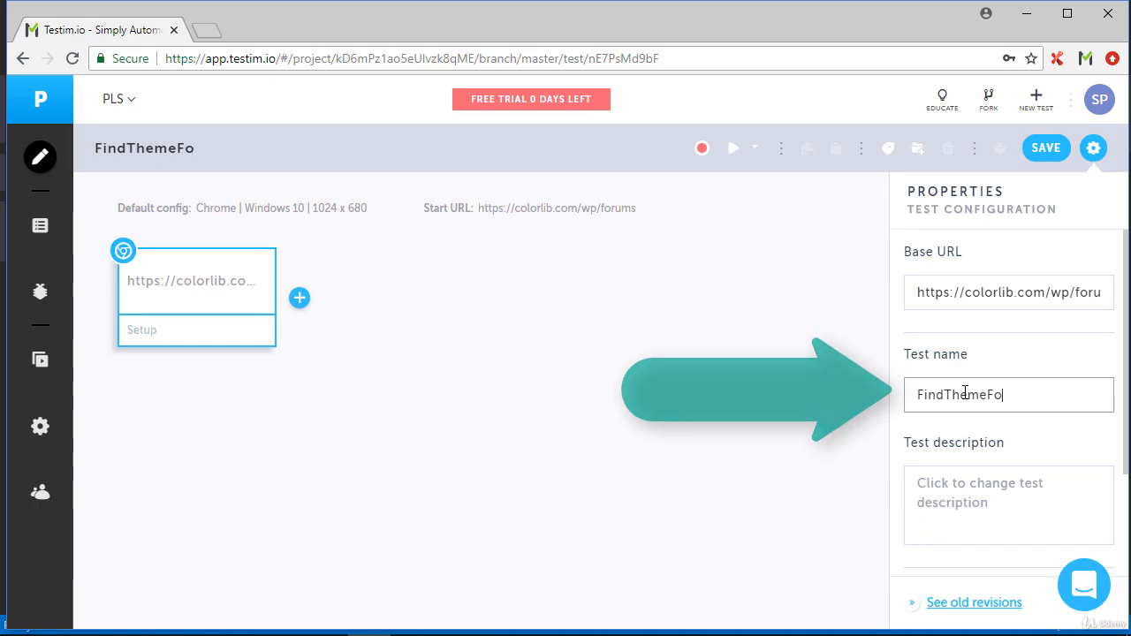
type("rum_Test")
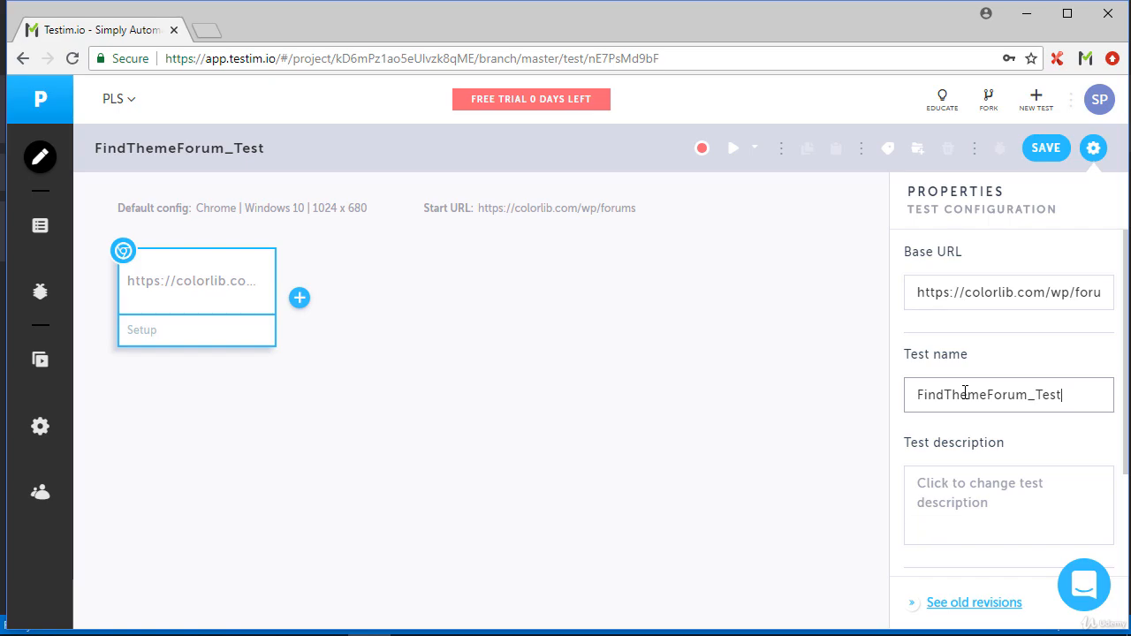
Set the test description to "Sample AI Test" and save the test without a change message
left_click(943, 484)
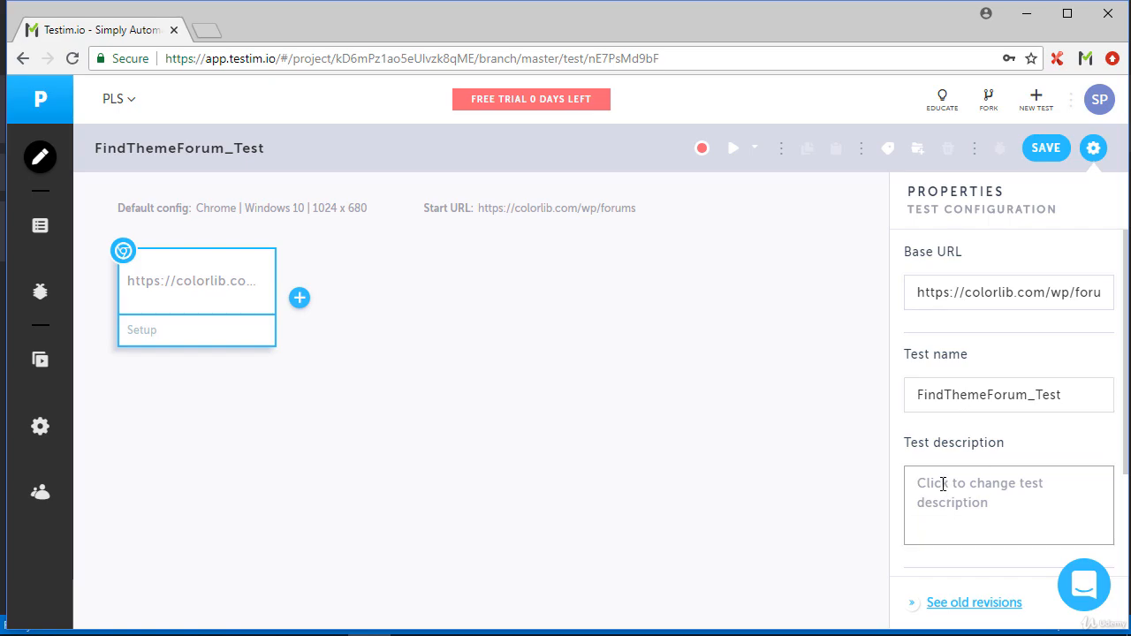
type("Sampl")
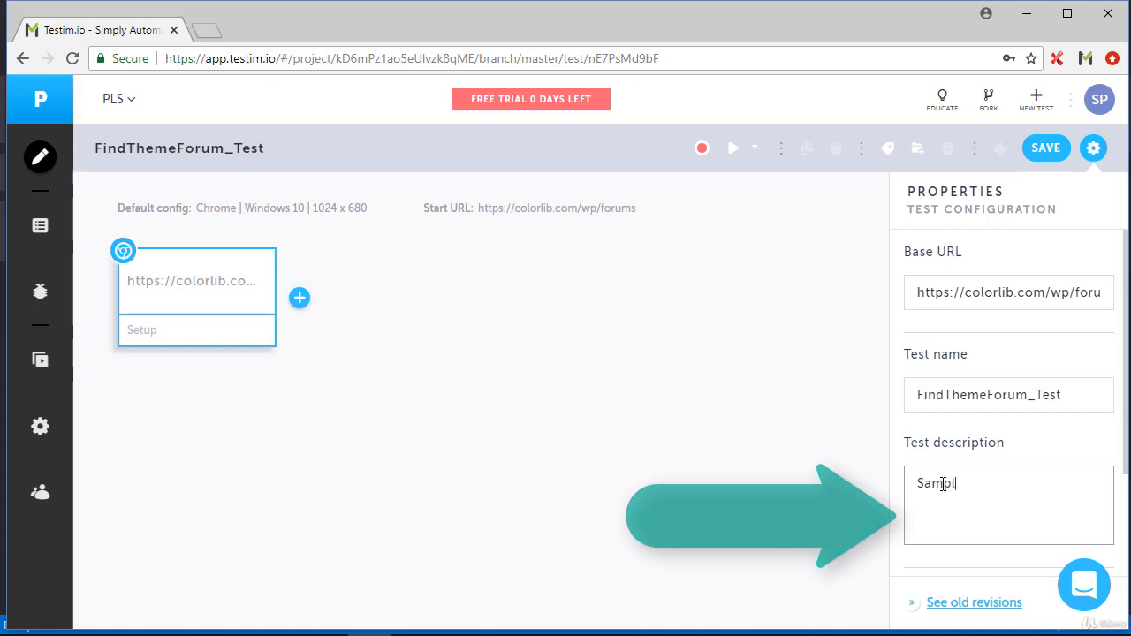
type("e AI Test")
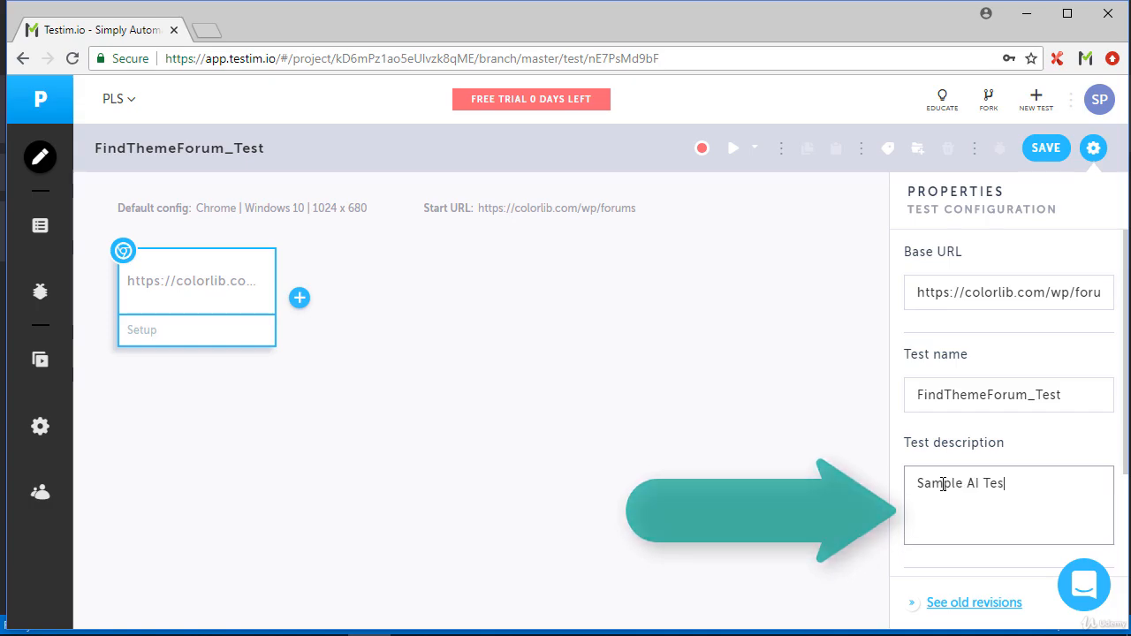
left_click(1048, 148)
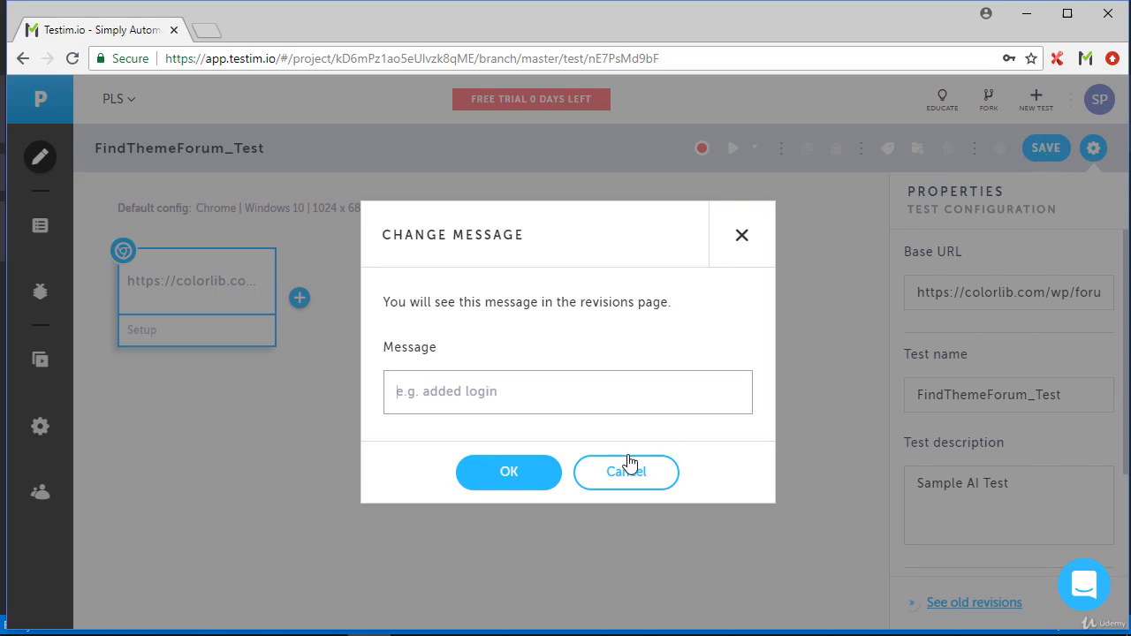
left_click(508, 474)
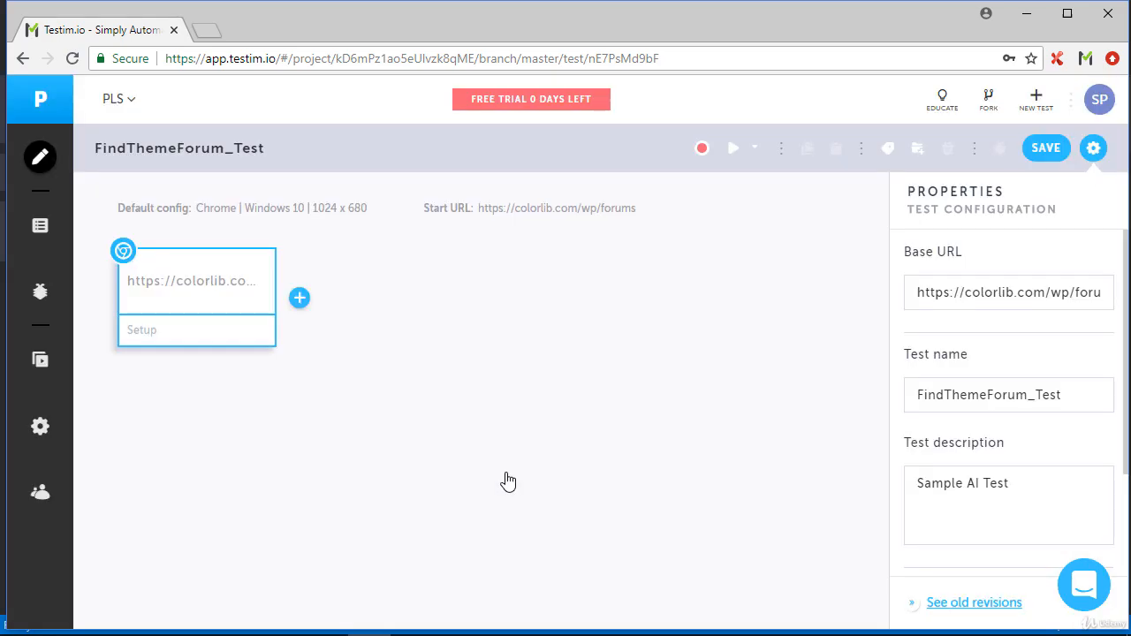
Record a forum search for "Pinbin" on the Colorlib page, dismissing the pop-ups, and return to the Testim editor
left_click(701, 151)
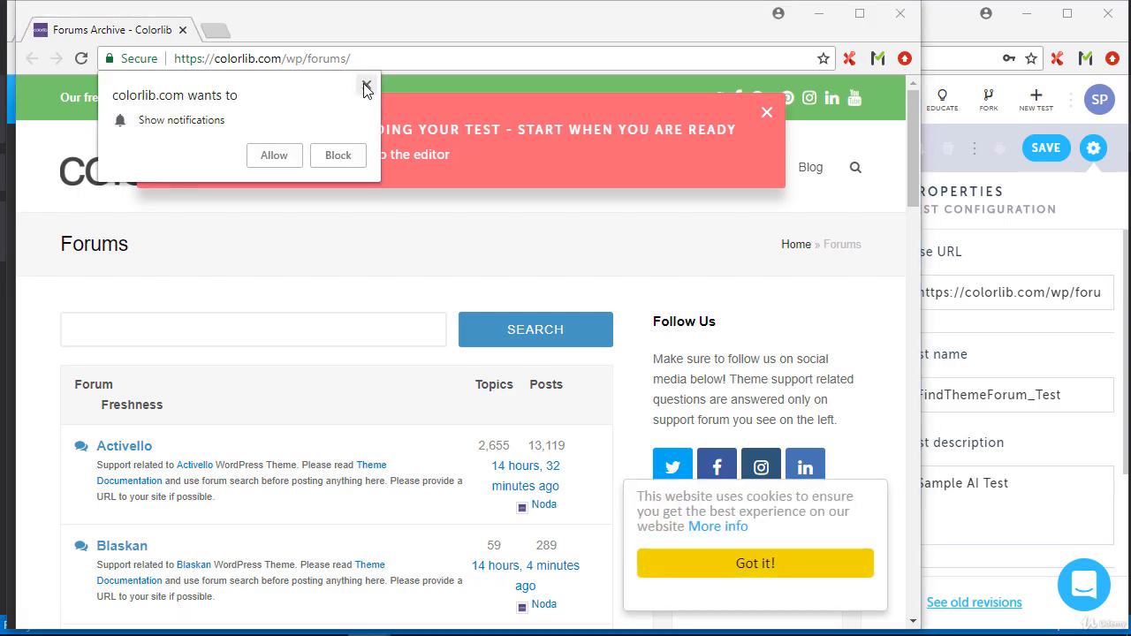
left_click(365, 85)
left_click(766, 116)
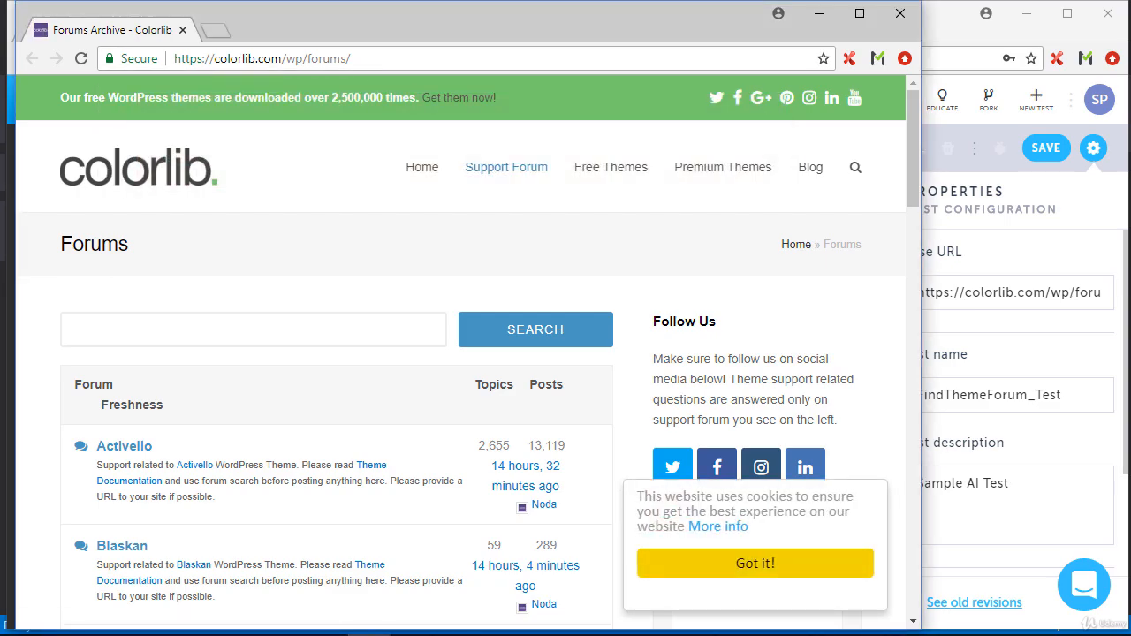
type("Pinbin")
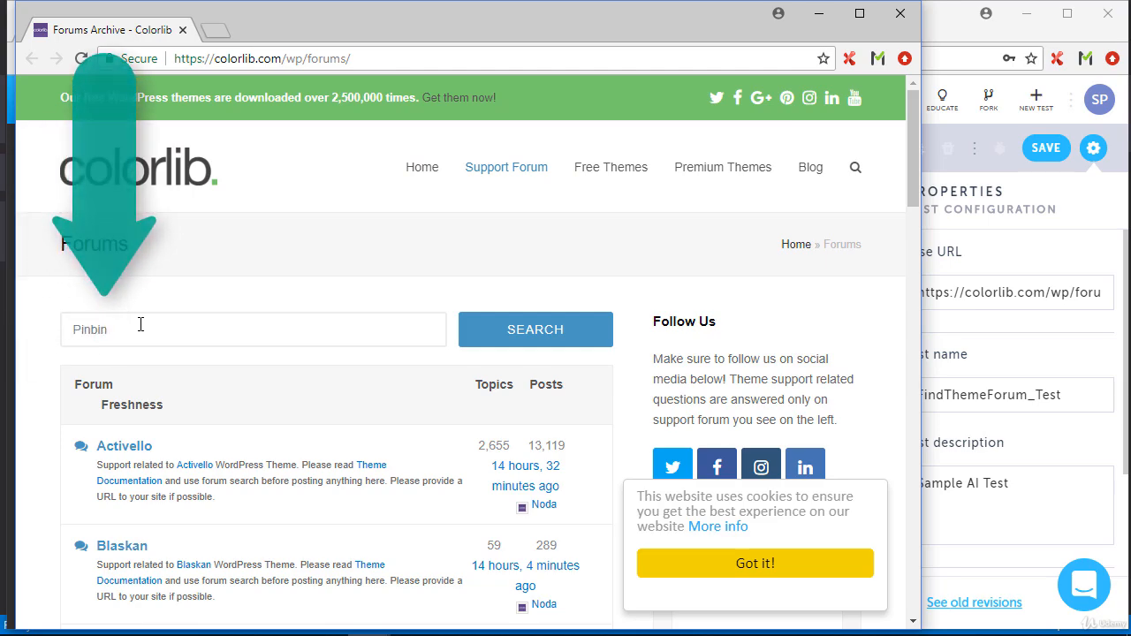
left_click(520, 334)
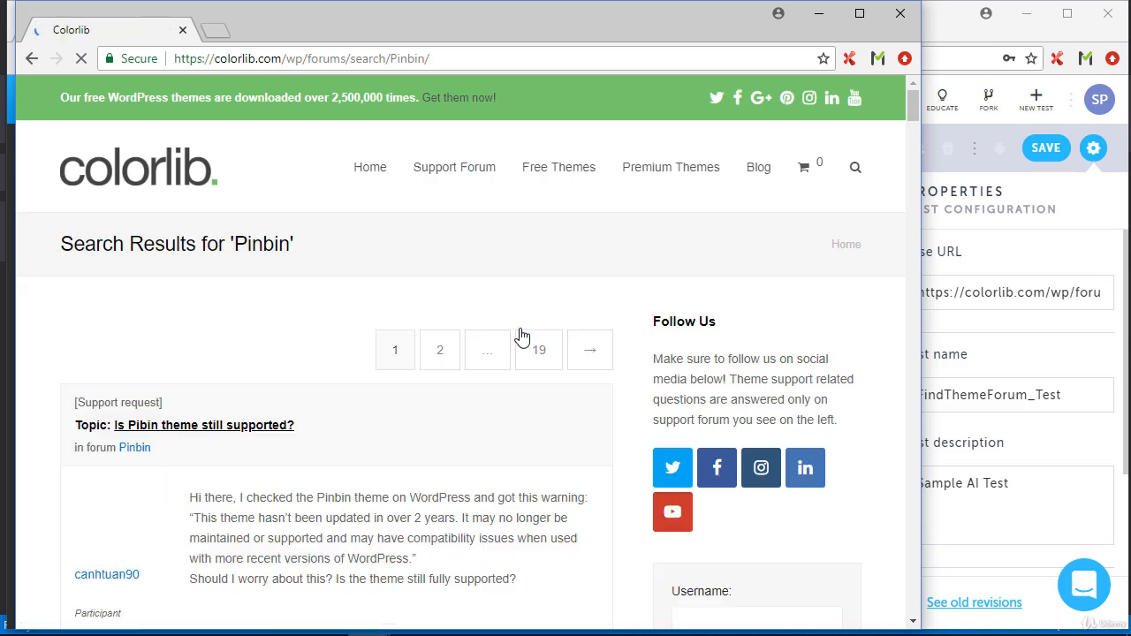
left_click(960, 60)
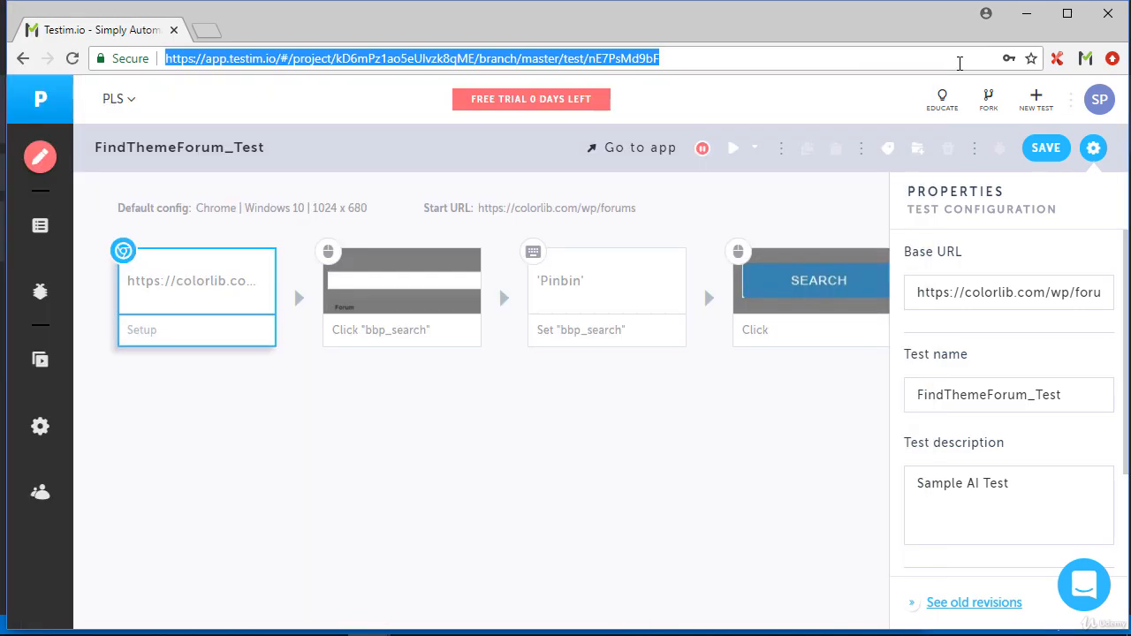
Stop the test recording and save FindThemeForum_Test without a change message
left_click(703, 150)
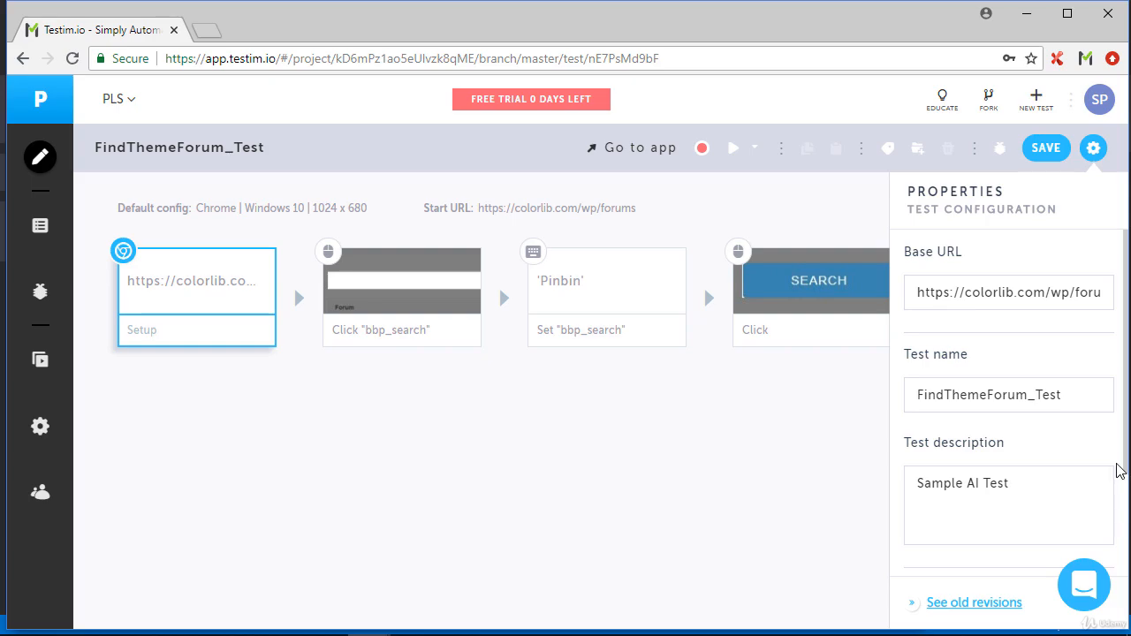
left_click(1052, 150)
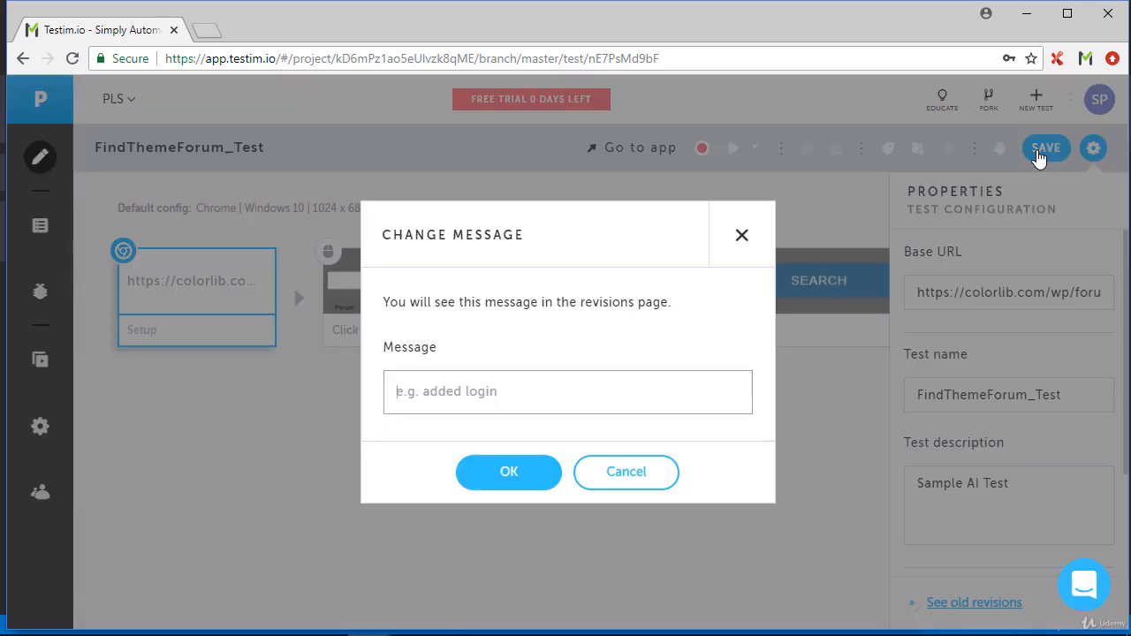
left_click(528, 474)
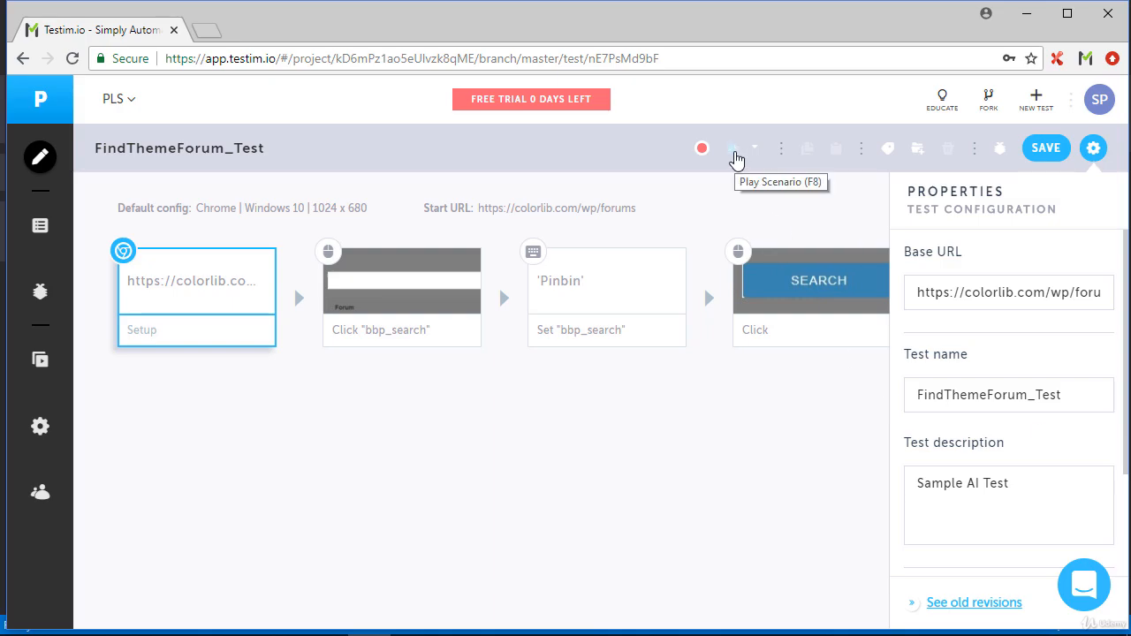
Run the whole FindThemeForum_Test scenario and close the Colorlib test window when the search results load
left_click(736, 156)
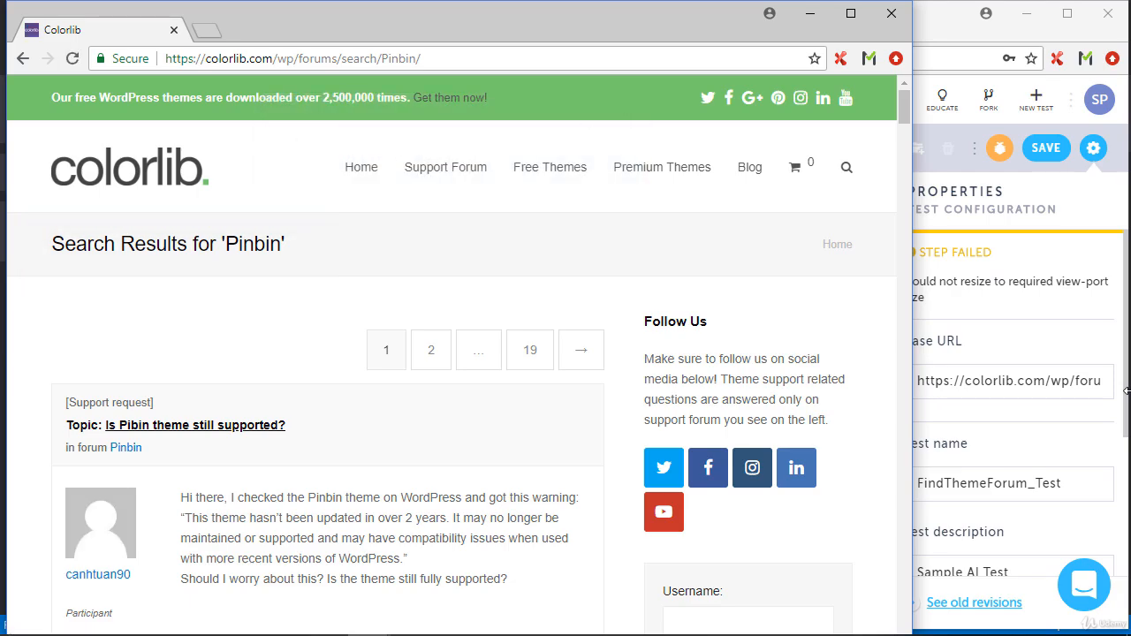
left_click(894, 21)
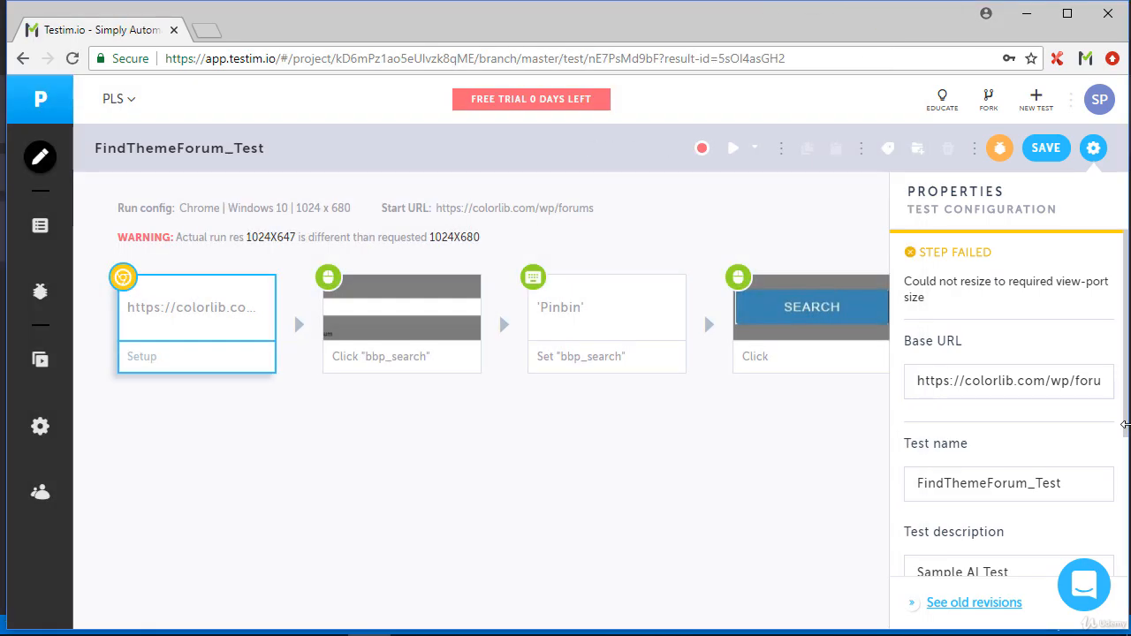
Exclude tabindex, type and Class from the Search click step's target element locators and save the test without a change message
left_click(853, 274)
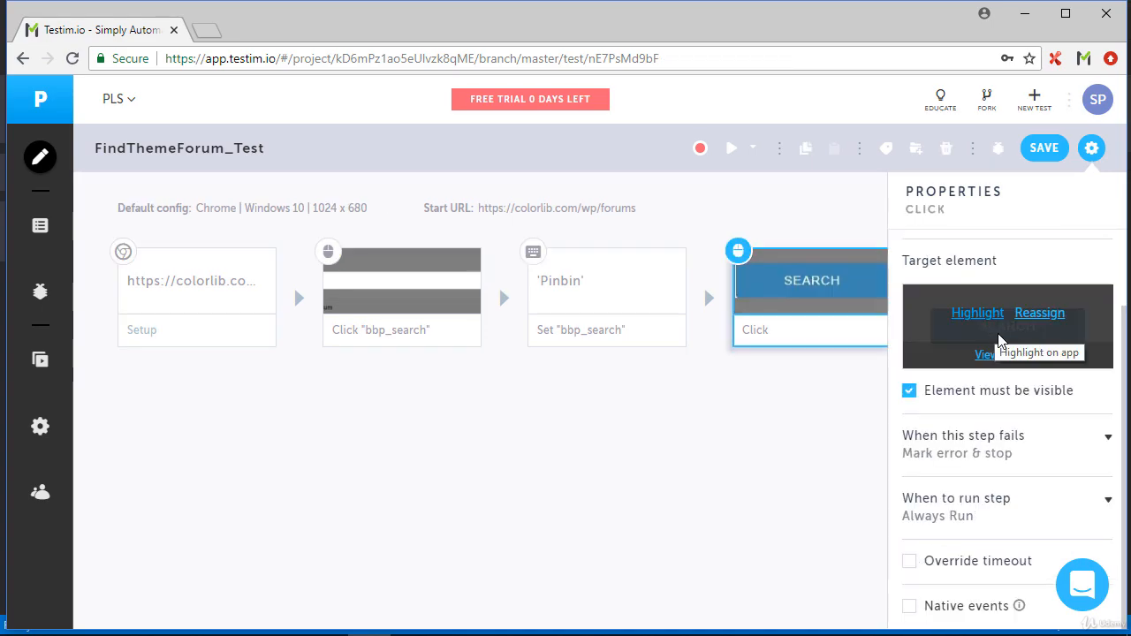
left_click(1002, 363)
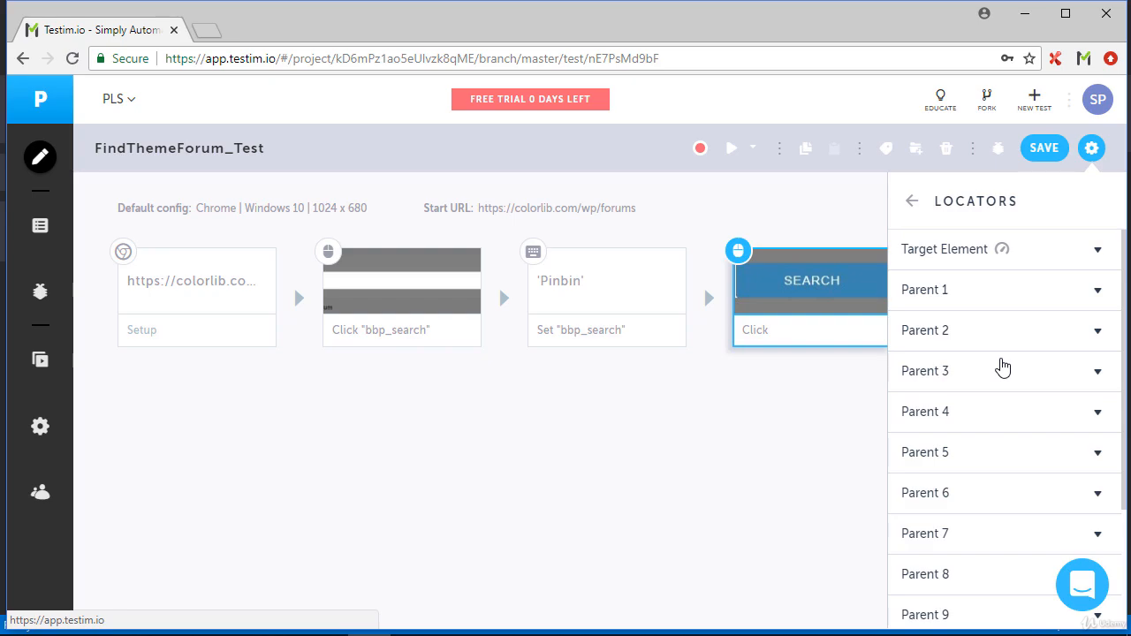
left_click(987, 256)
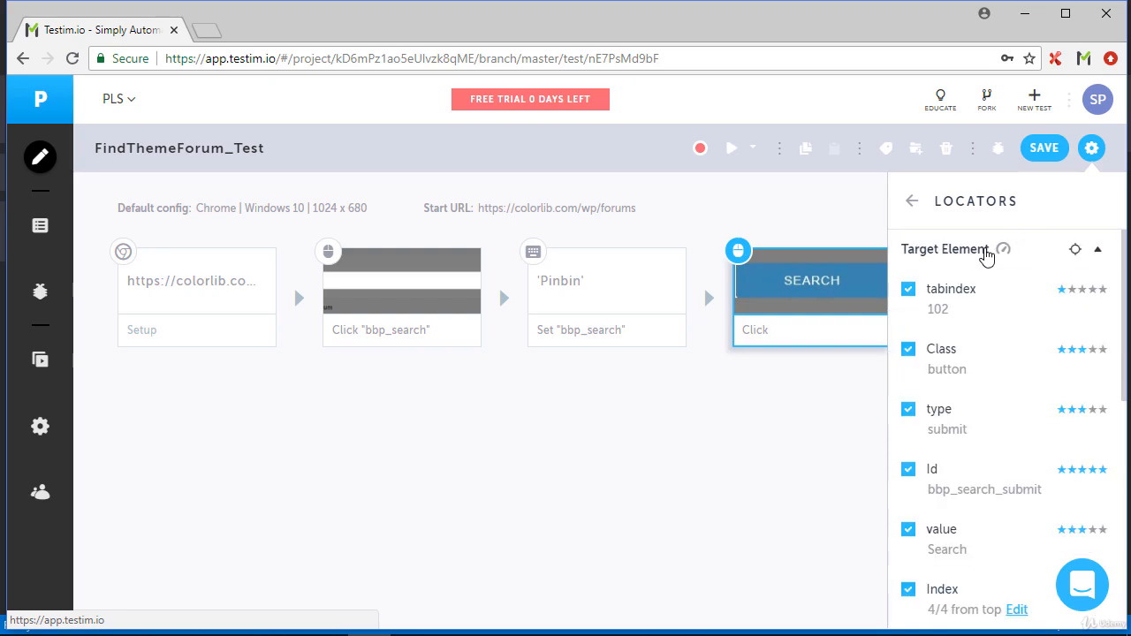
left_click(909, 289)
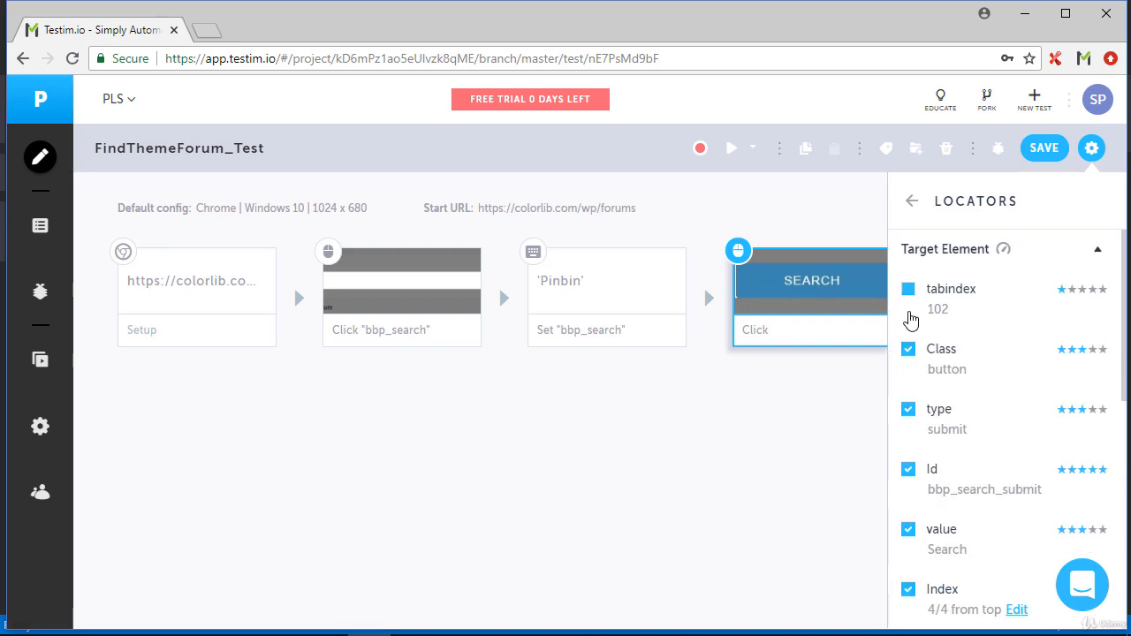
left_click(909, 351)
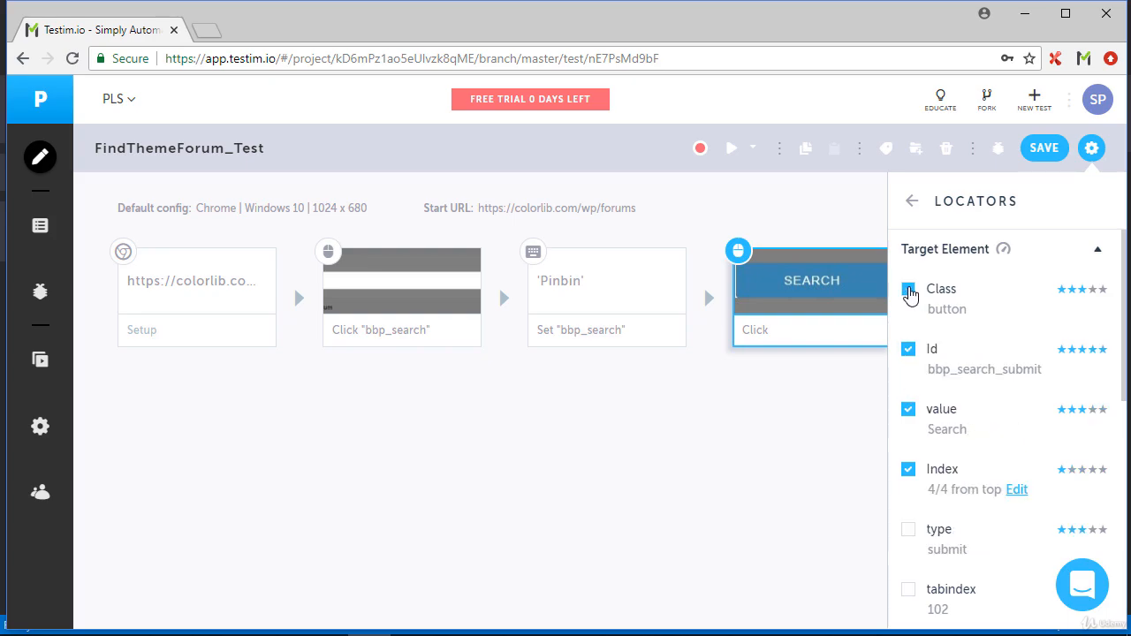
left_click(909, 290)
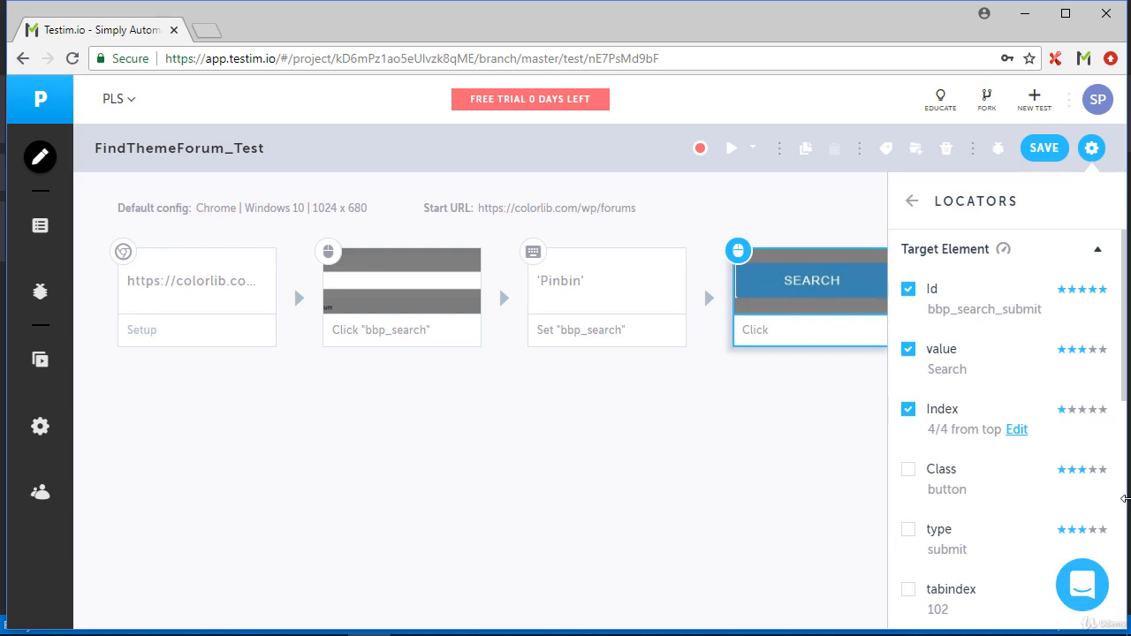
left_click(1049, 147)
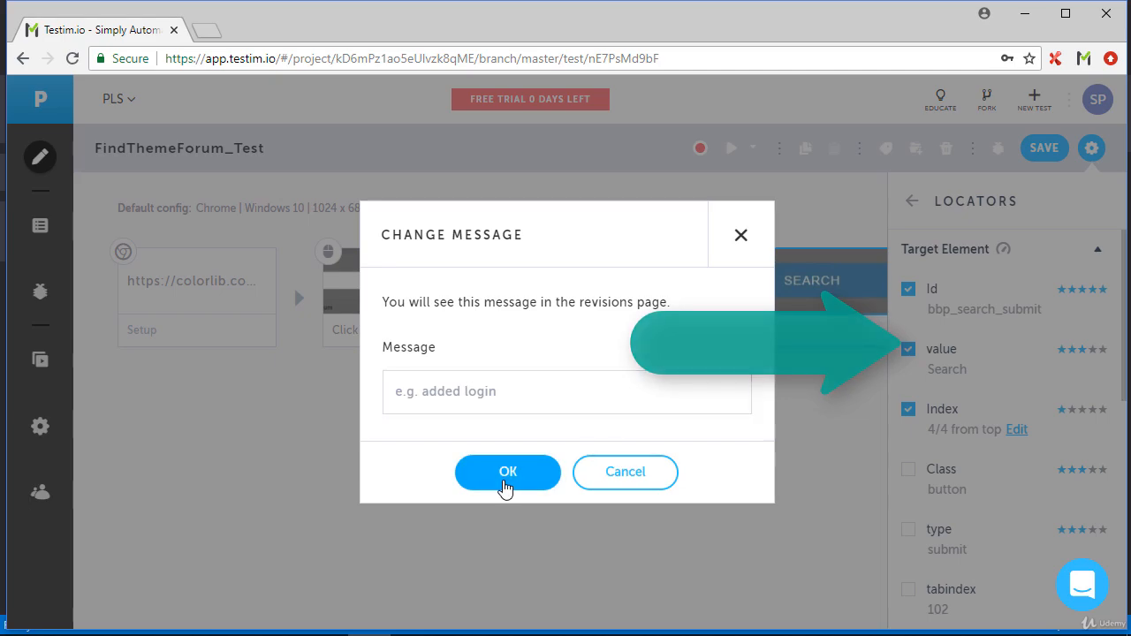
left_click(504, 482)
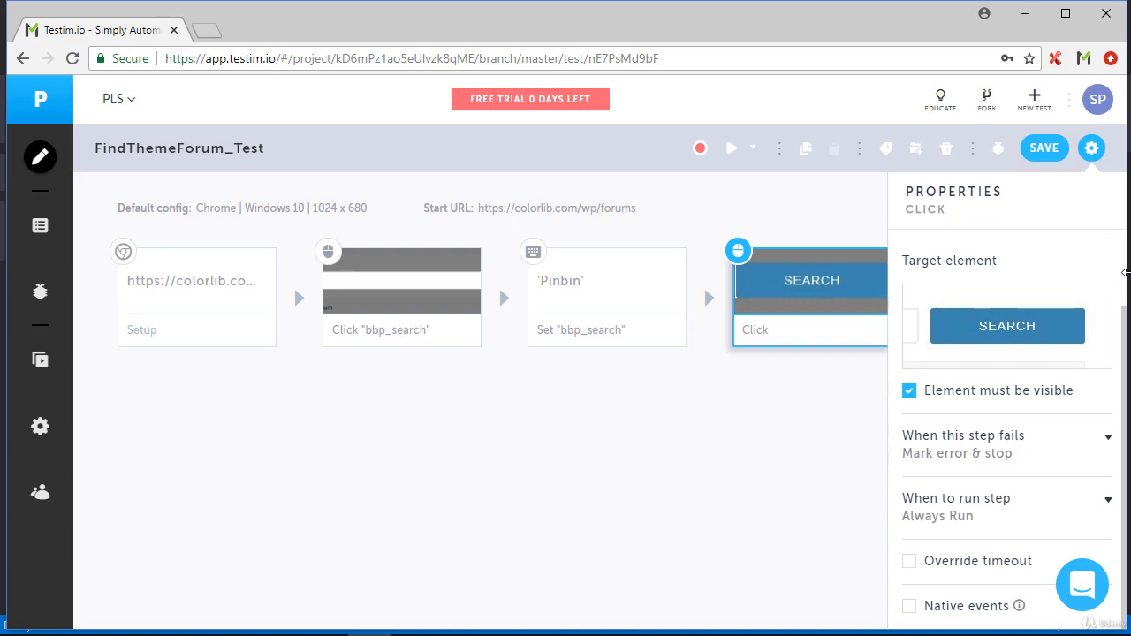
Set a breakpoint before the Search click step and run the test up to it
left_click(193, 281)
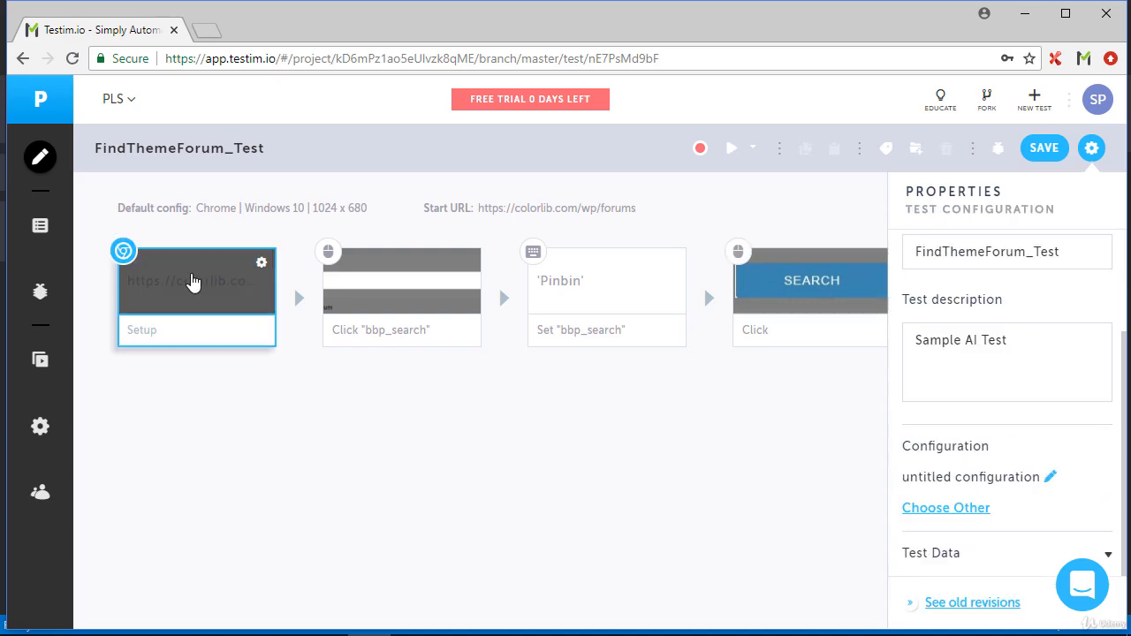
mouse_move(586, 261)
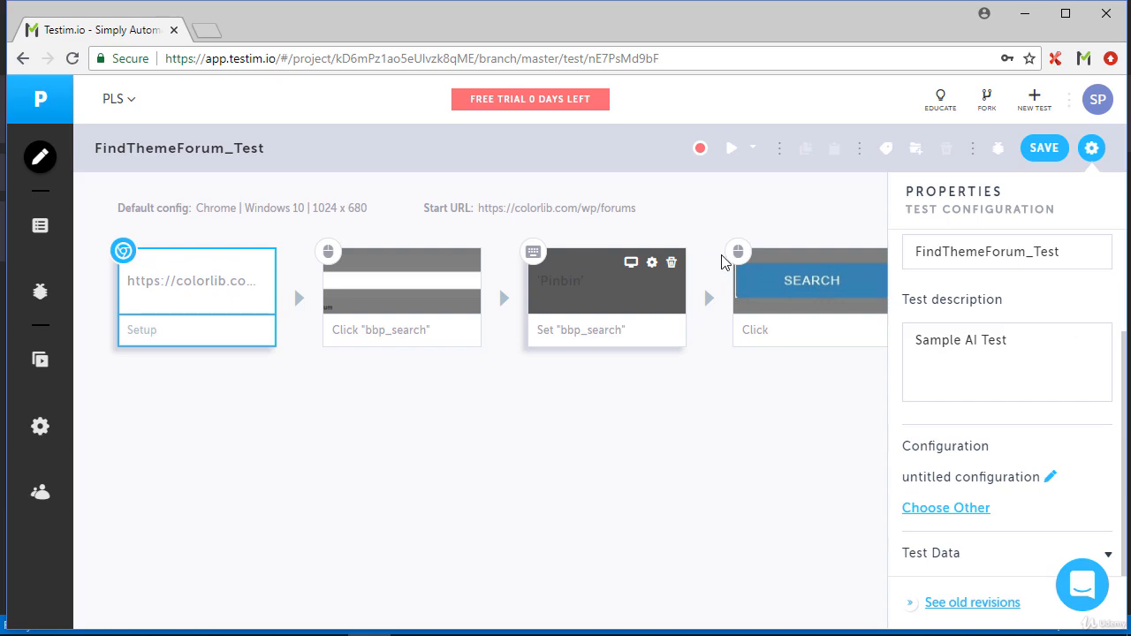
mouse_move(710, 269)
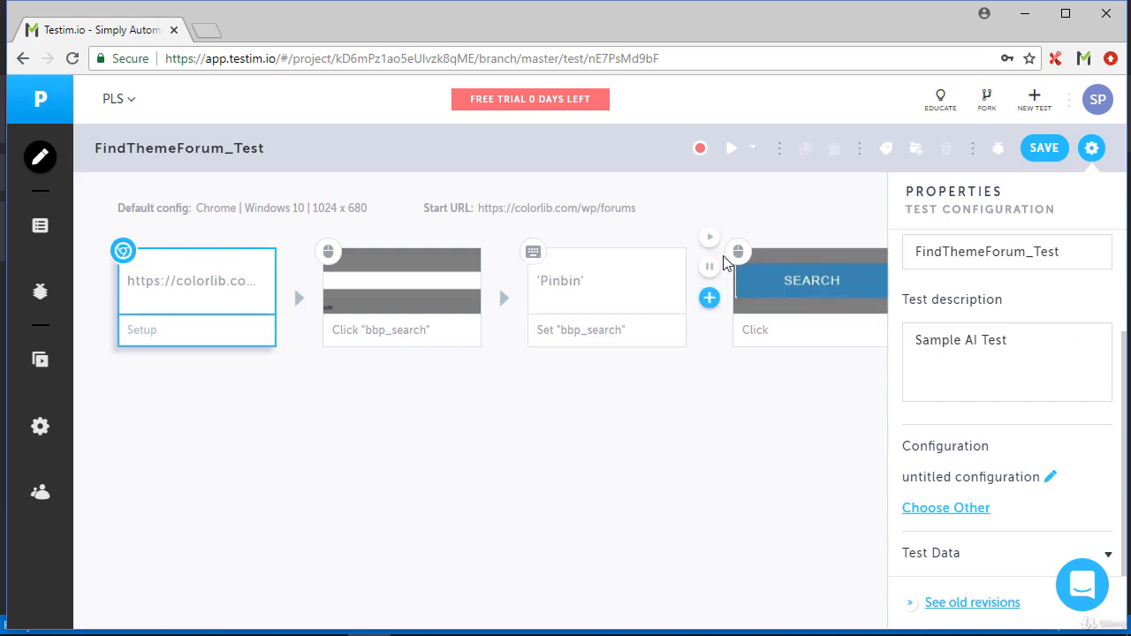
left_click(709, 268)
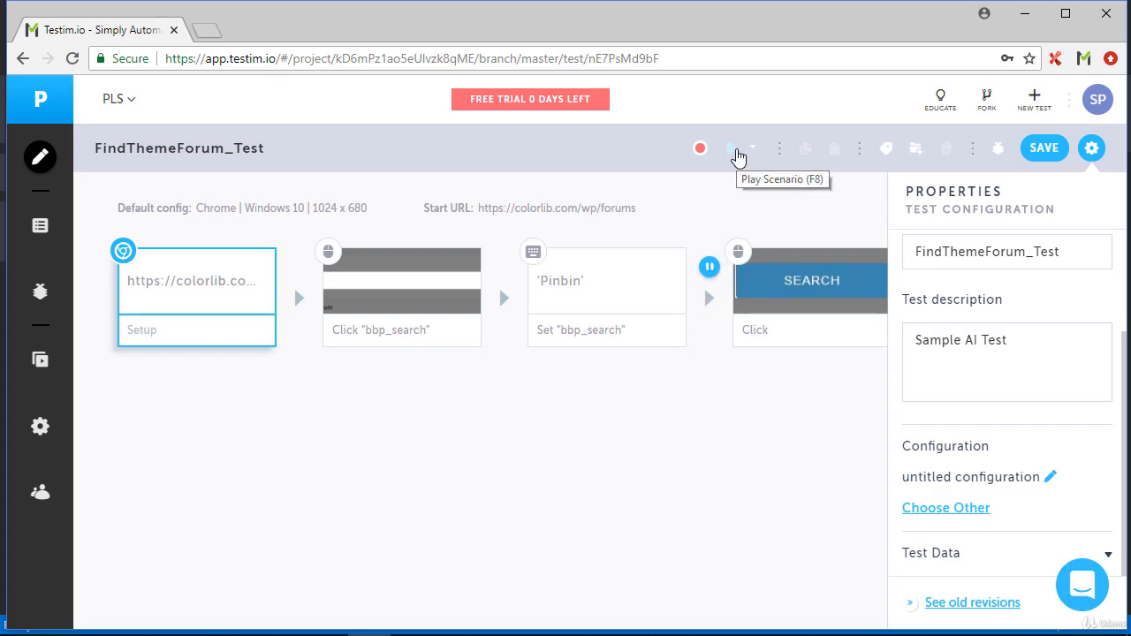
left_click(737, 152)
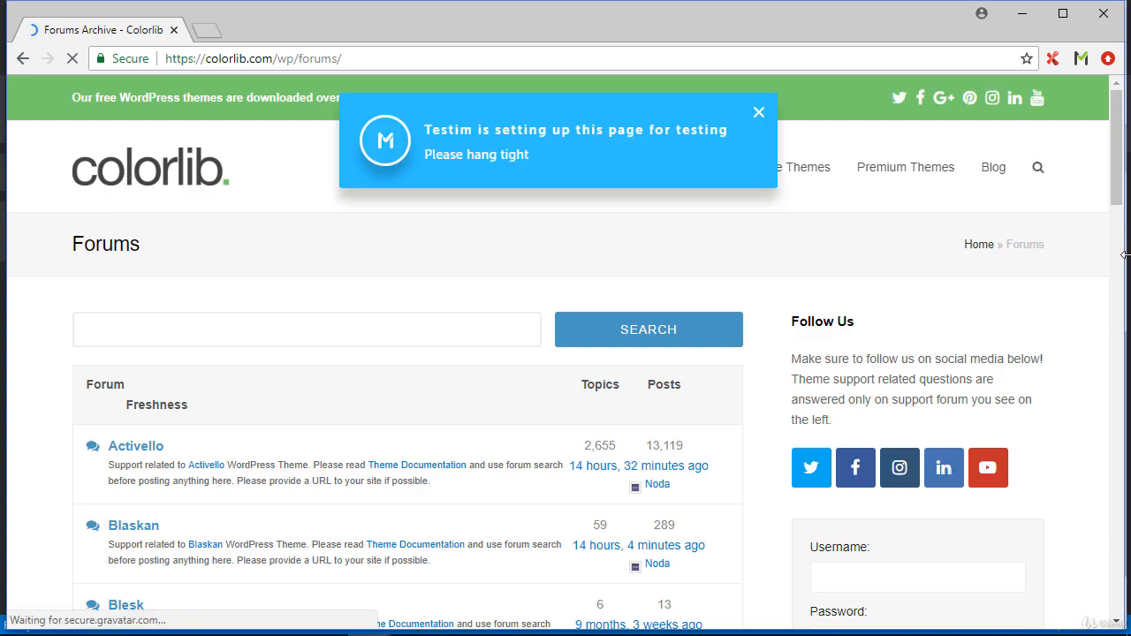
Return to the Testim editor and remove the breakpoint before the Search click step
left_click(969, 62)
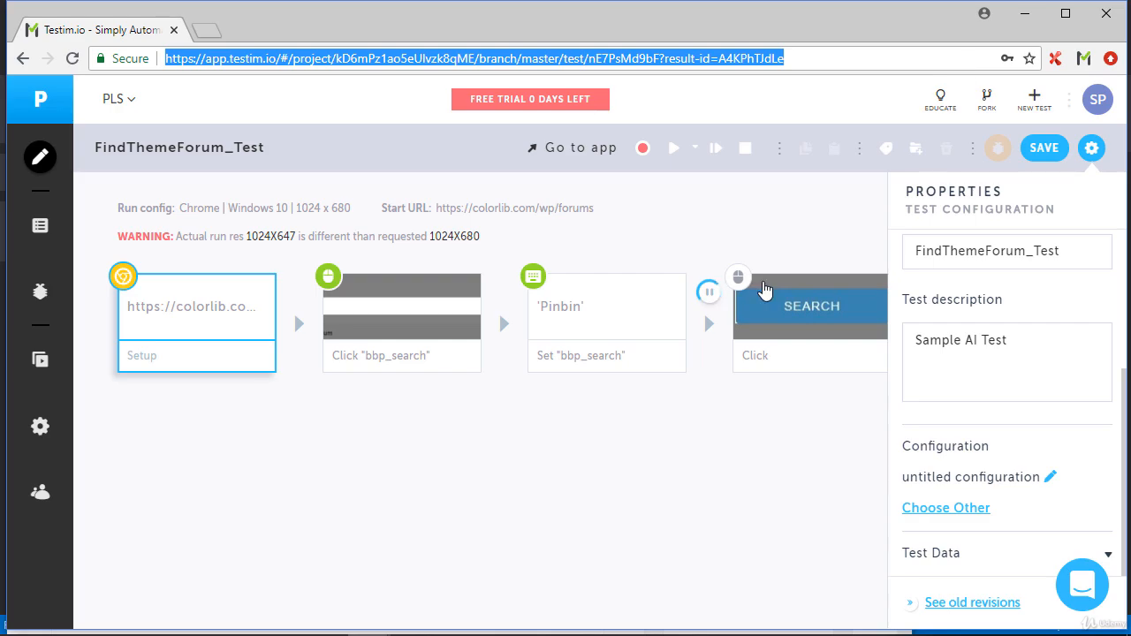
left_click(710, 292)
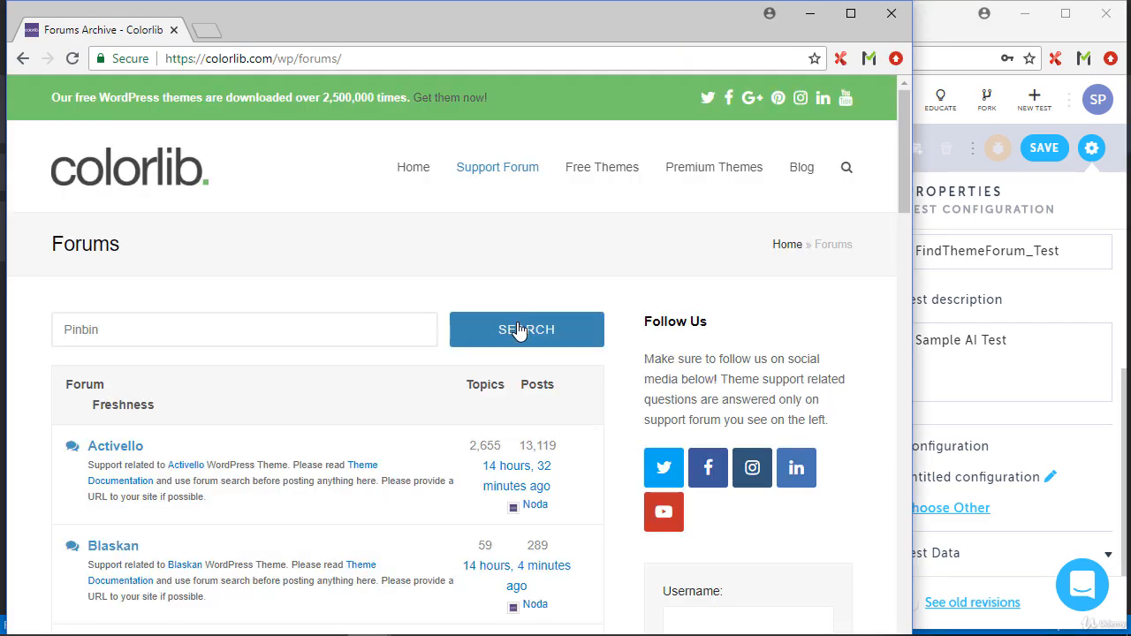
Inspect the Search button on the Colorlib forums page and change its value attribute to "FIND"
right_click(519, 330)
left_click(584, 530)
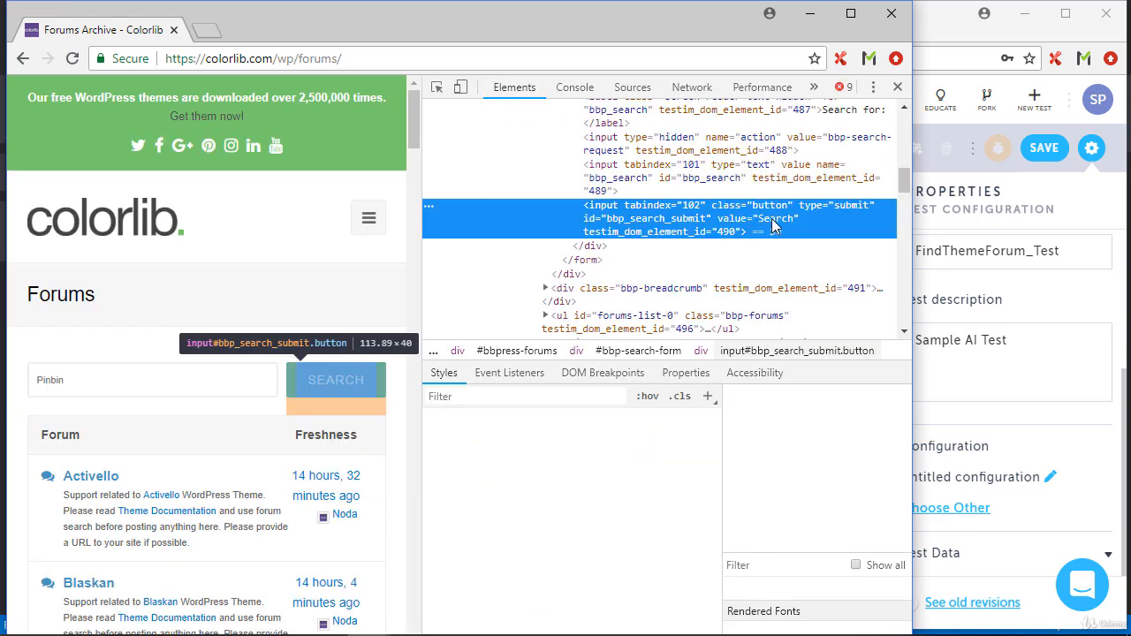
double_click(771, 218)
type("FIND")
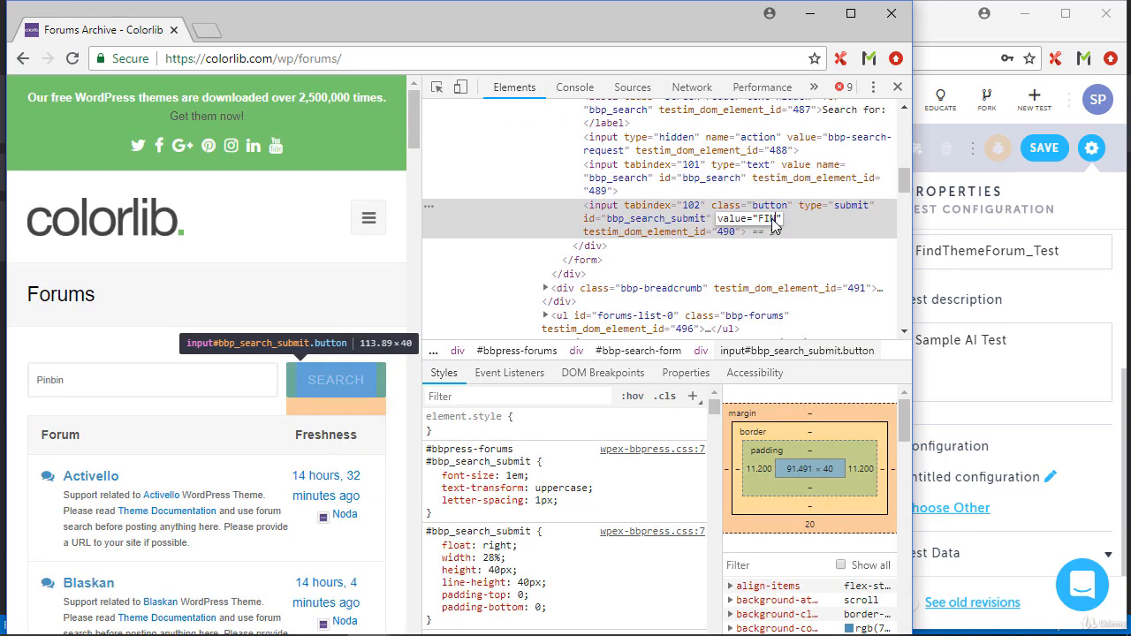
key("Return")
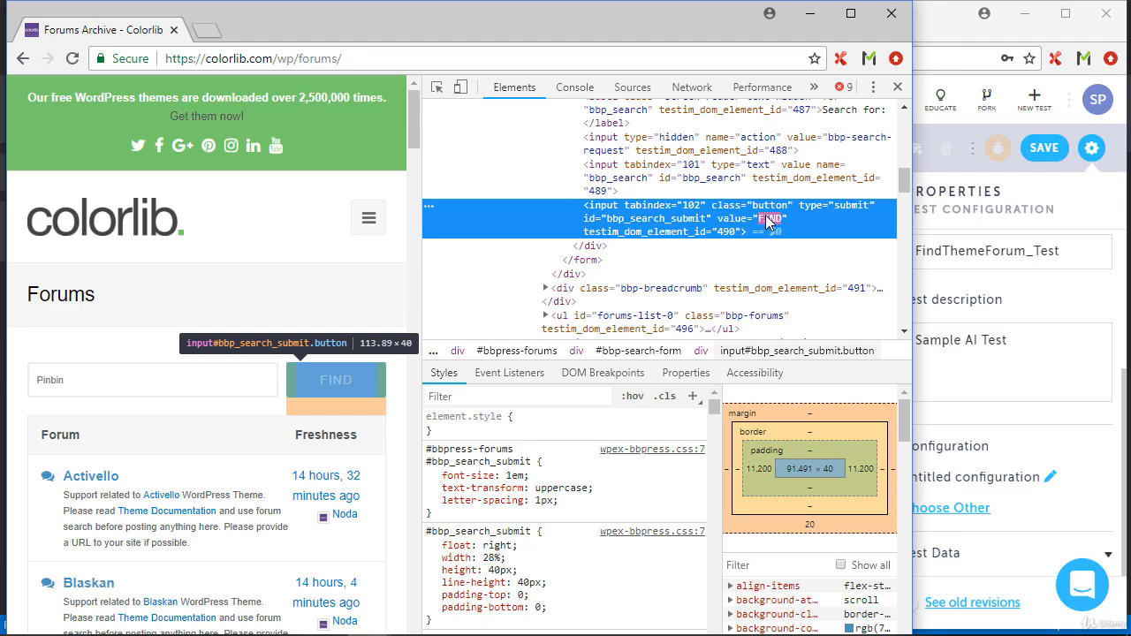
Return to the Testim editor, play the test from the Search click step and close the test window
left_click(943, 58)
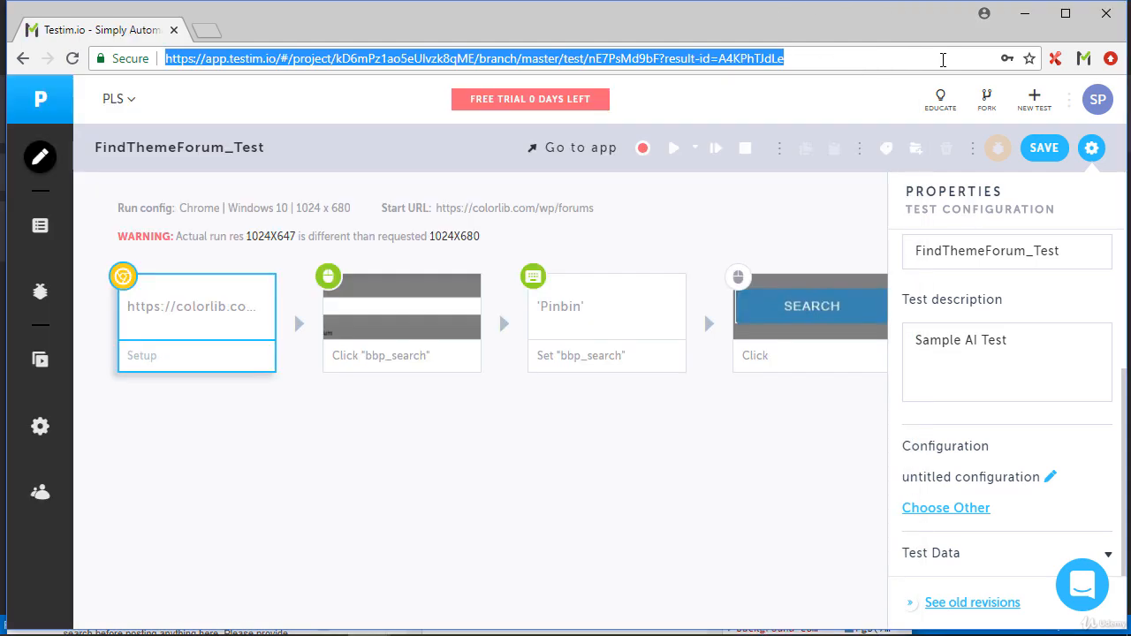
mouse_move(710, 326)
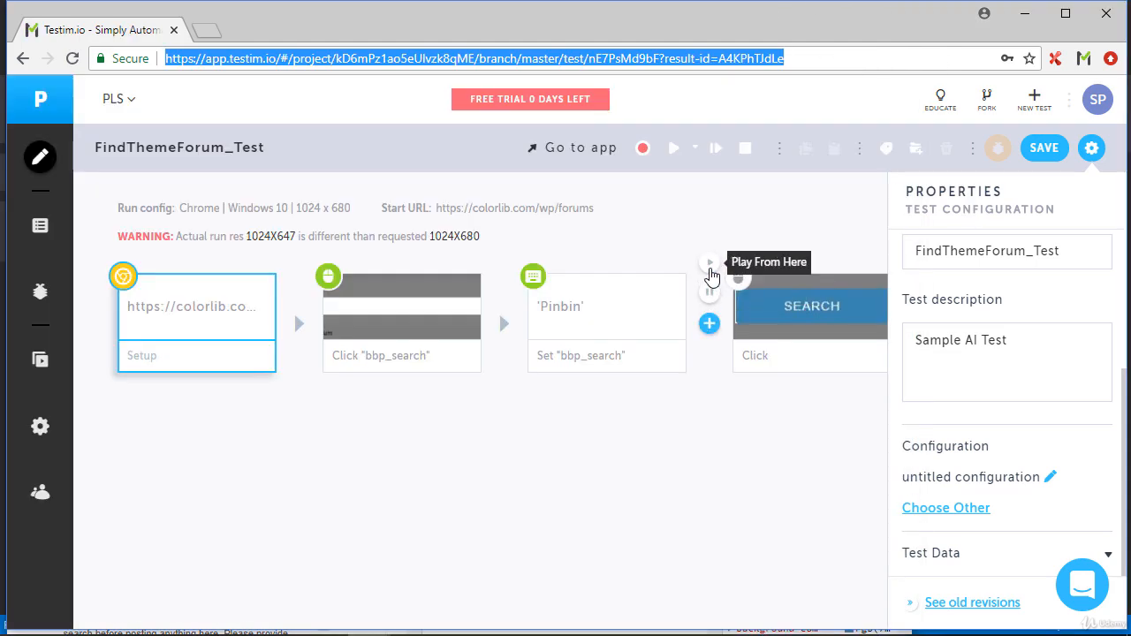
left_click(710, 265)
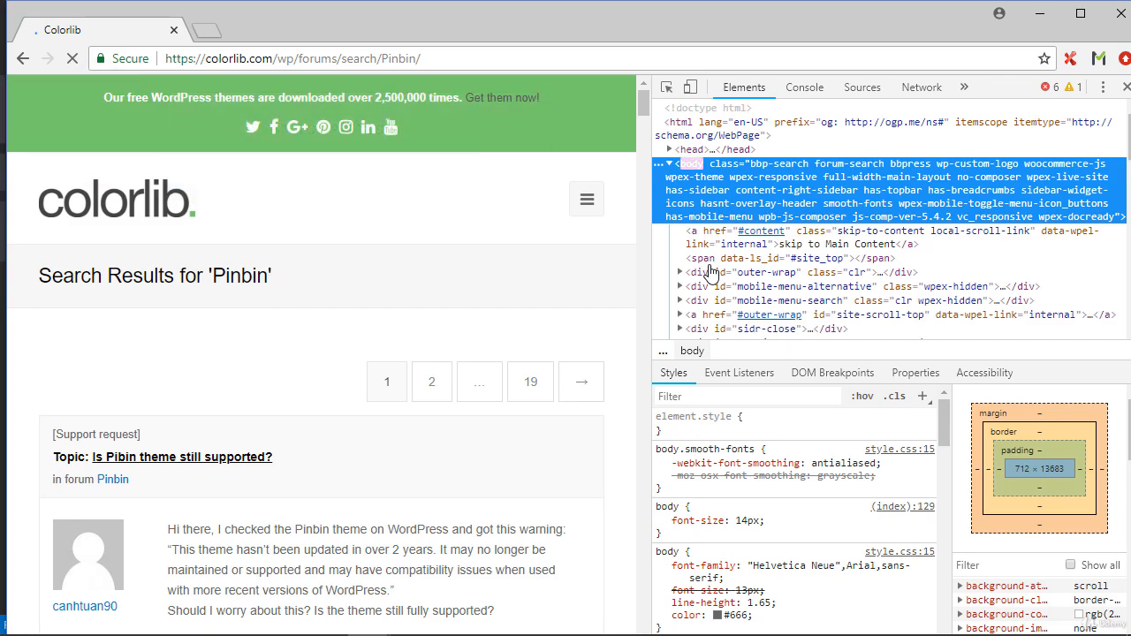
left_click(1116, 14)
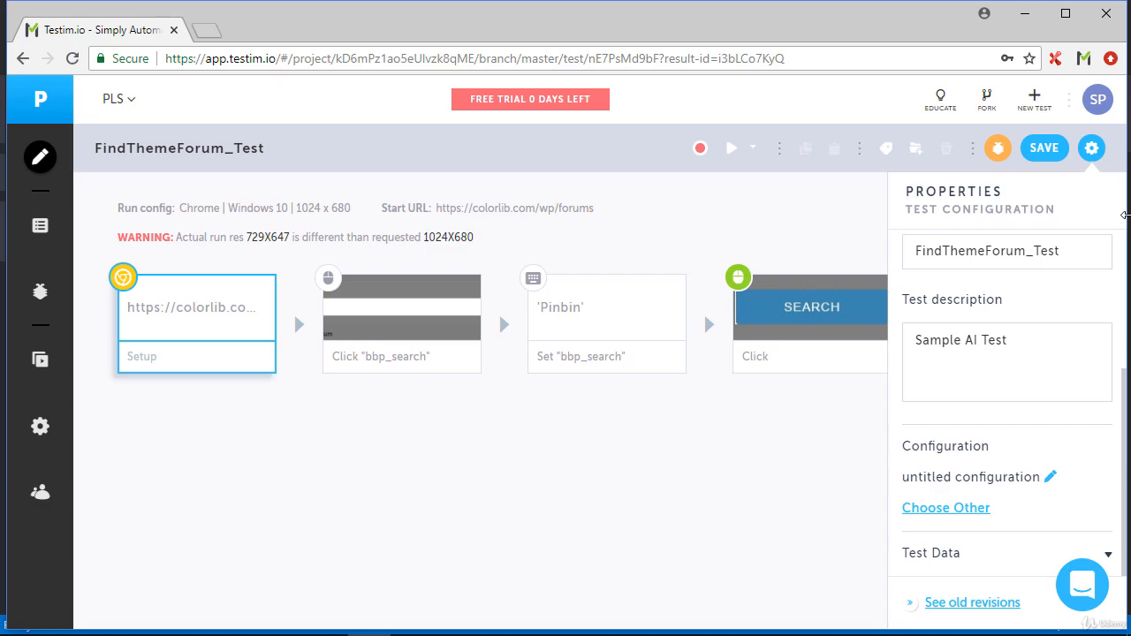
Examine the target element locators of the Search click step
left_click(856, 269)
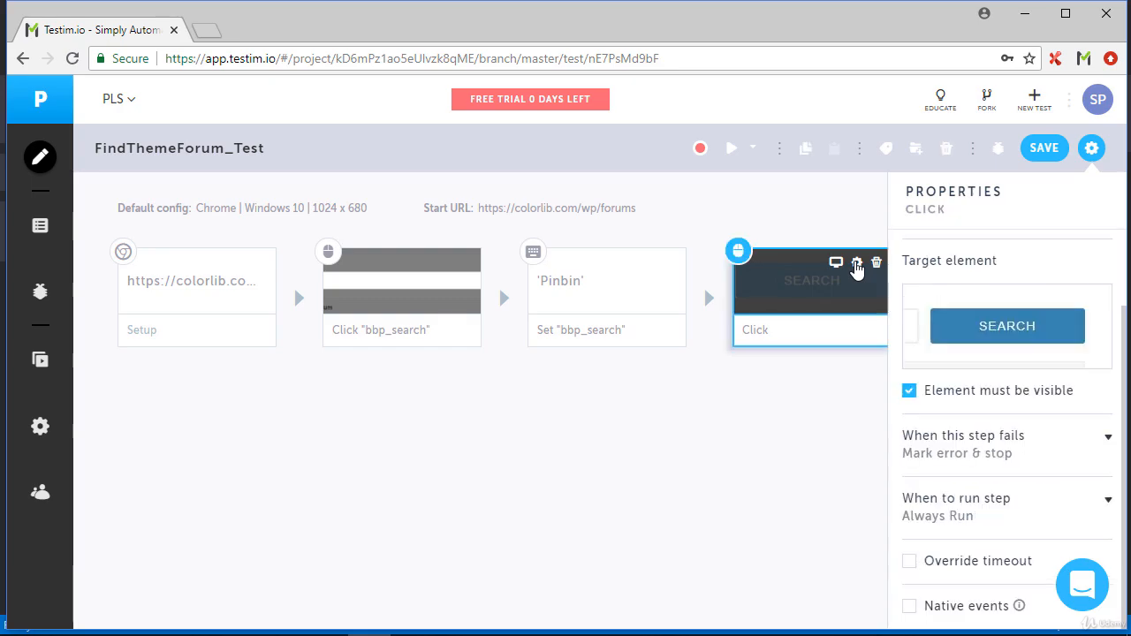
left_click(1000, 366)
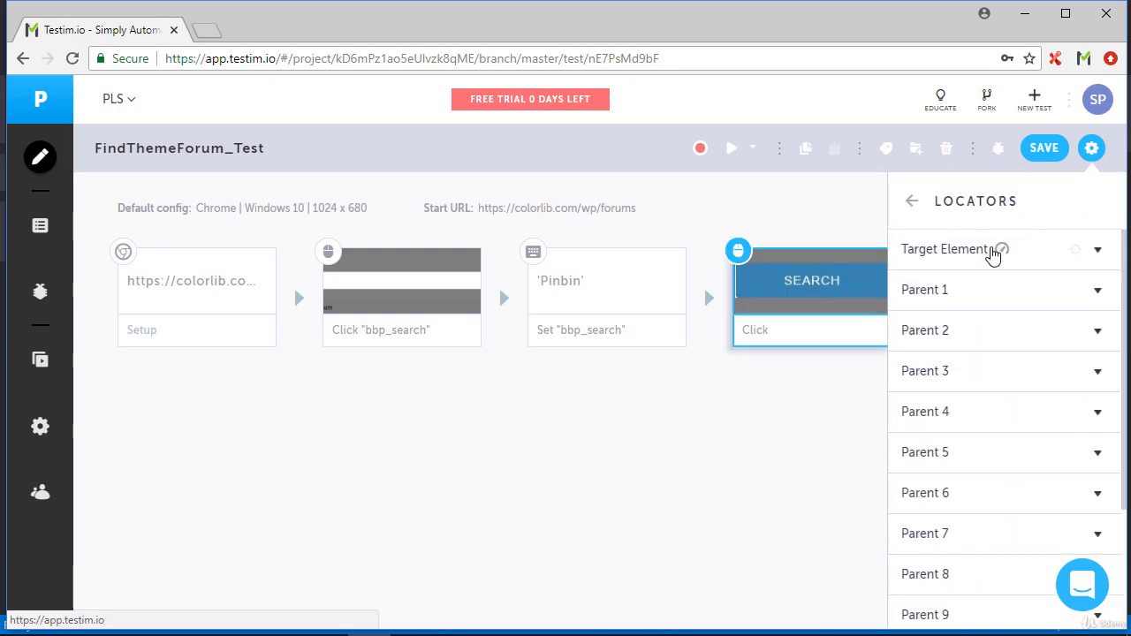
left_click(993, 254)
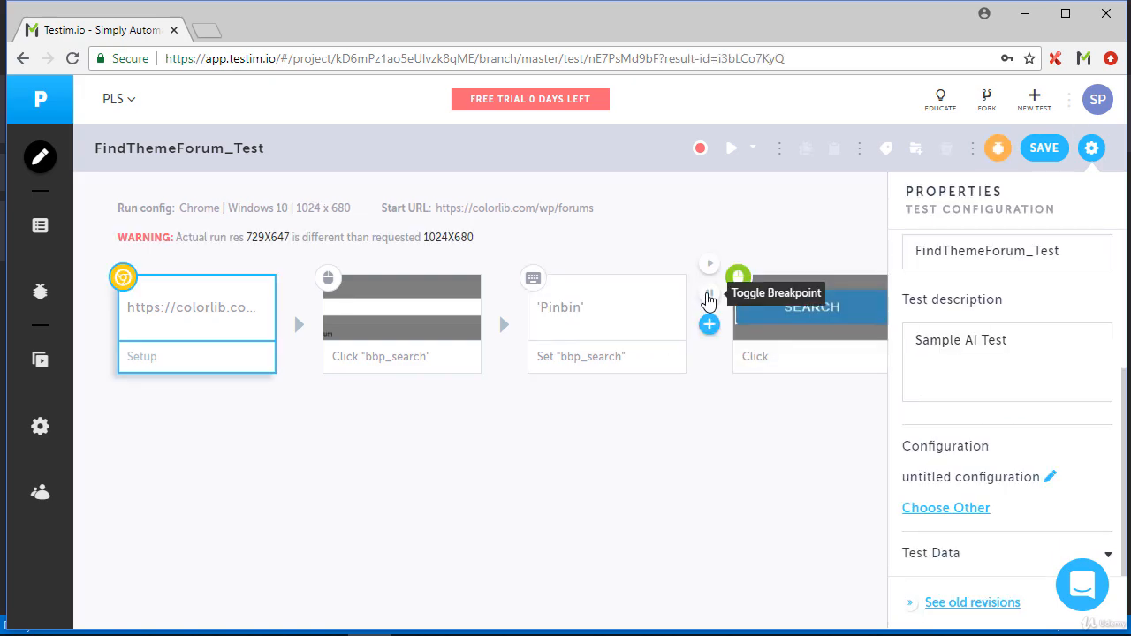
Set the breakpoint before the Search click step again, run the test up to it and go back to the editor
left_click(708, 295)
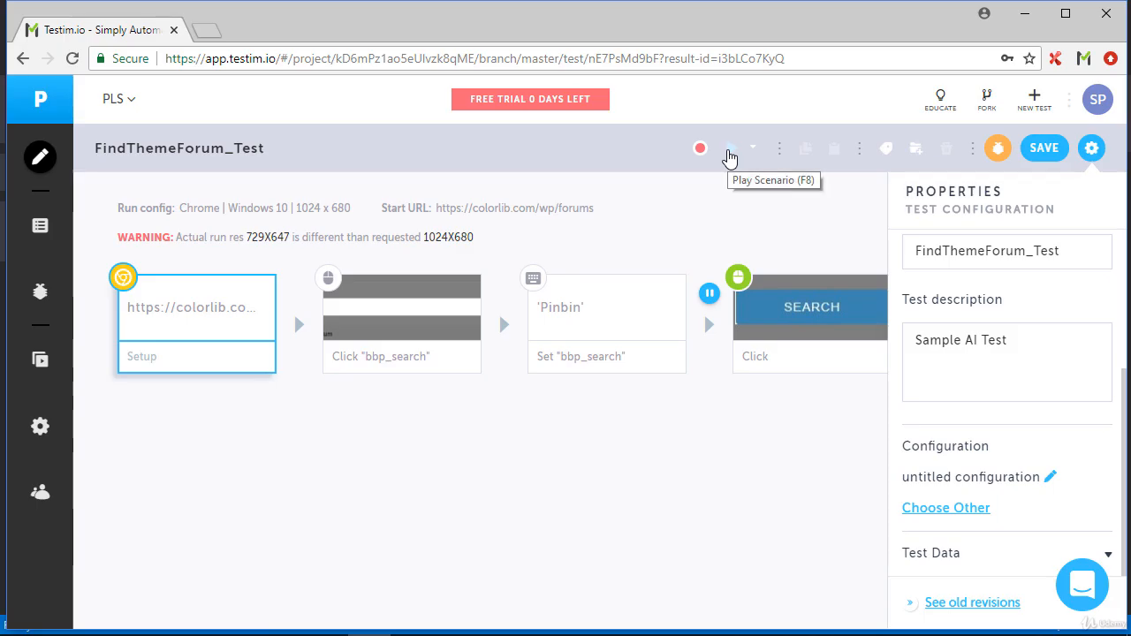
left_click(728, 155)
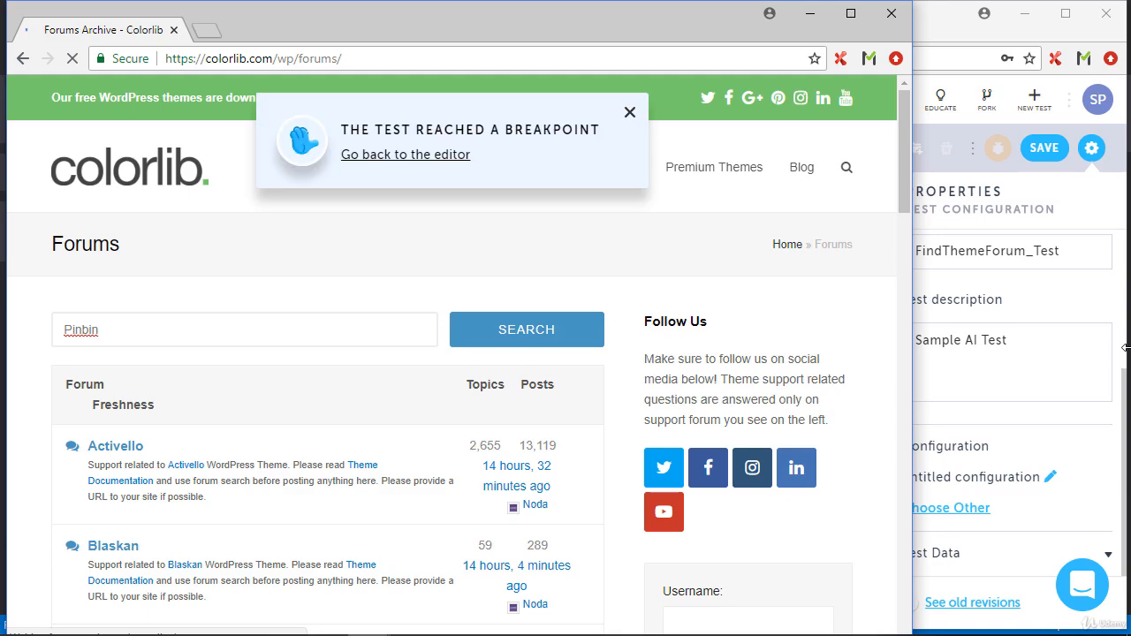
left_click(430, 157)
Inspect the Search button on the Colorlib forums page and change its id attribute to "bbp_FIND_submit"
right_click(497, 327)
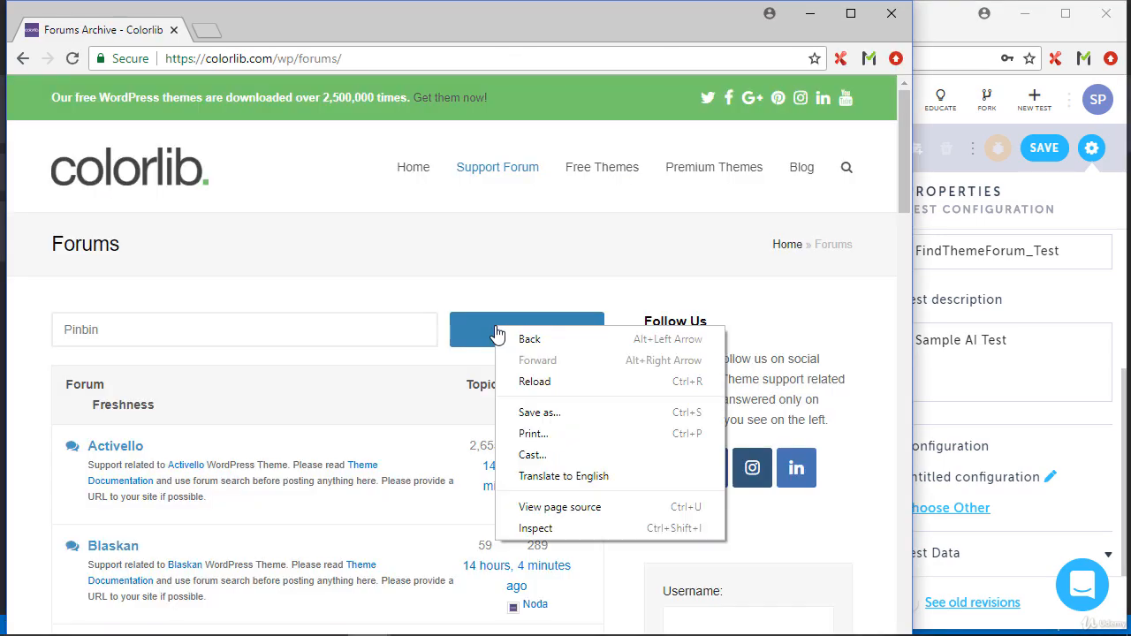
left_click(564, 528)
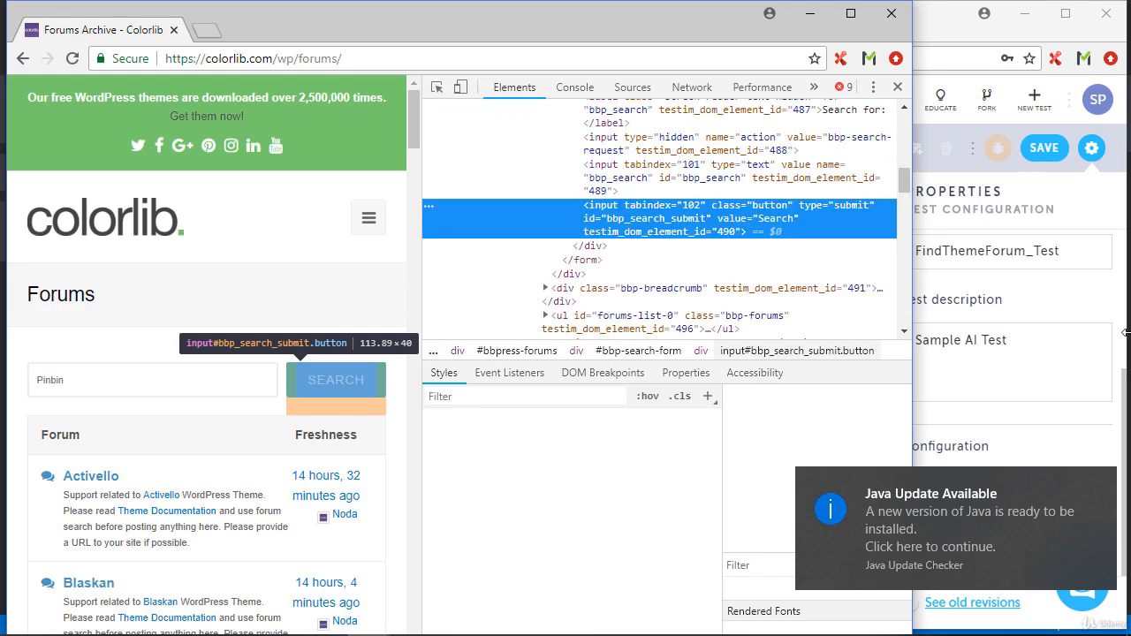
double_click(654, 219)
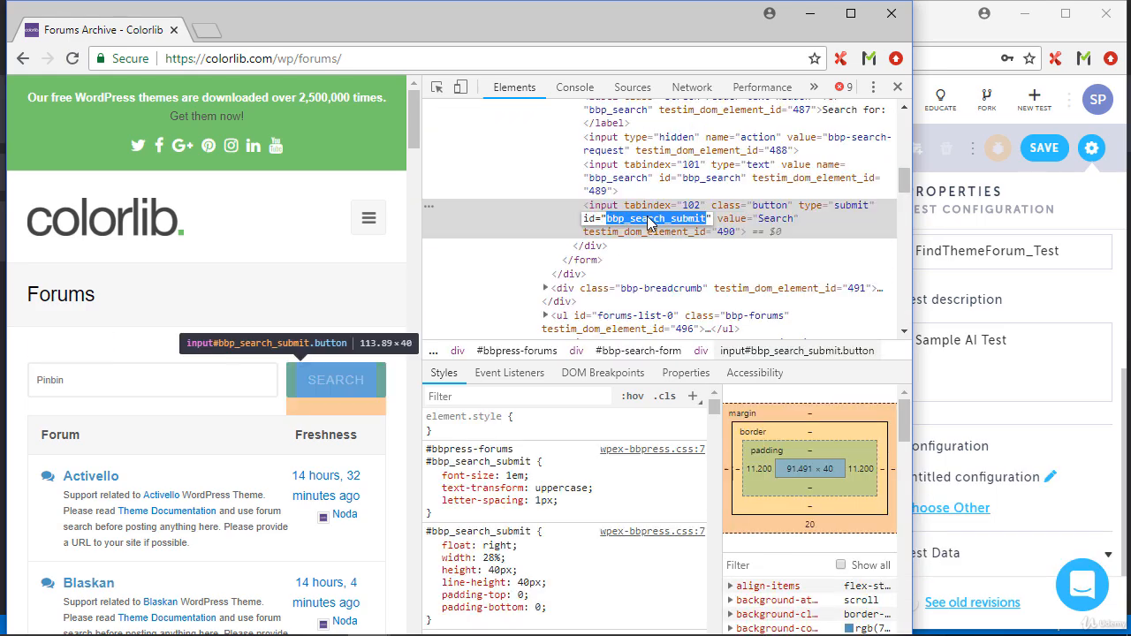
left_click(635, 229)
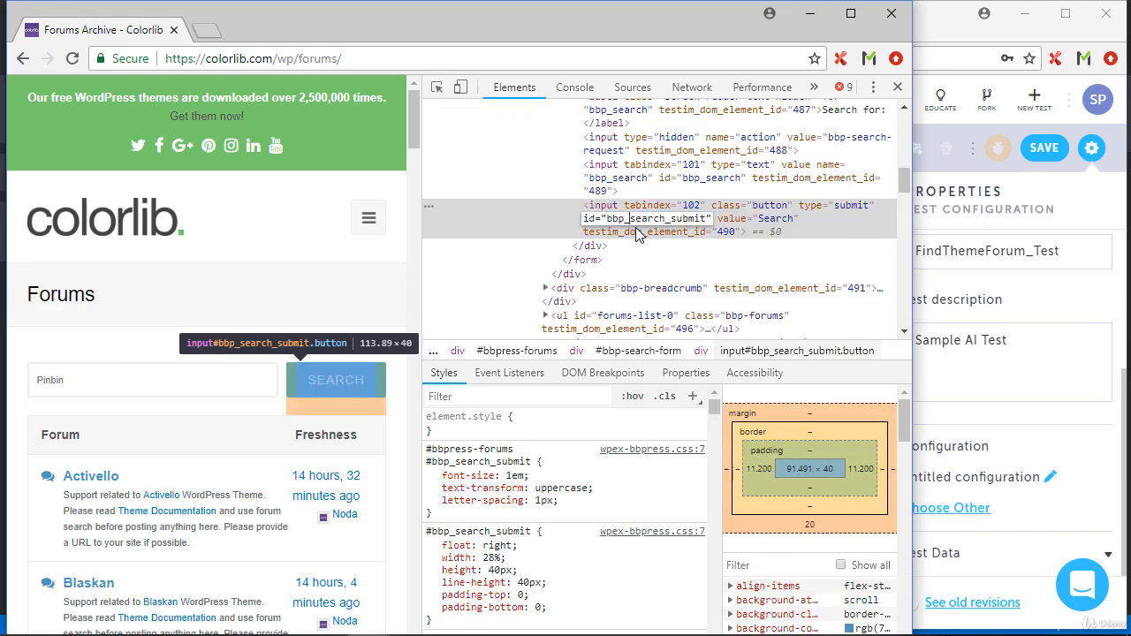
type("FIN")
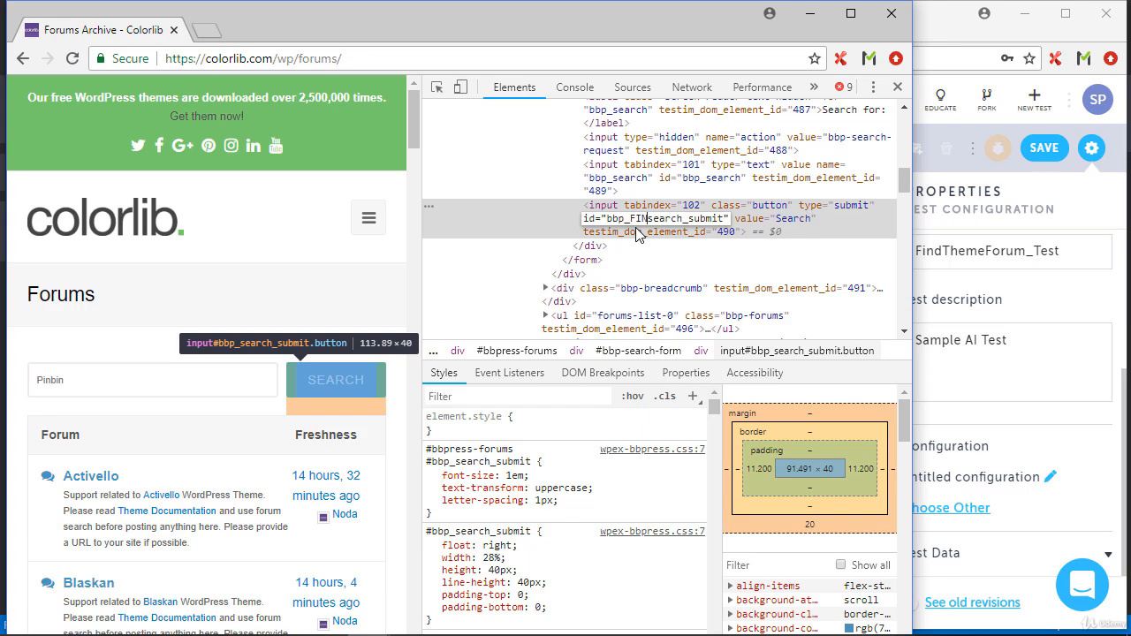
type("D")
key("Delete")
key("Delete")
key("Delete")
key("Delete")
key("Delete")
key("Return")
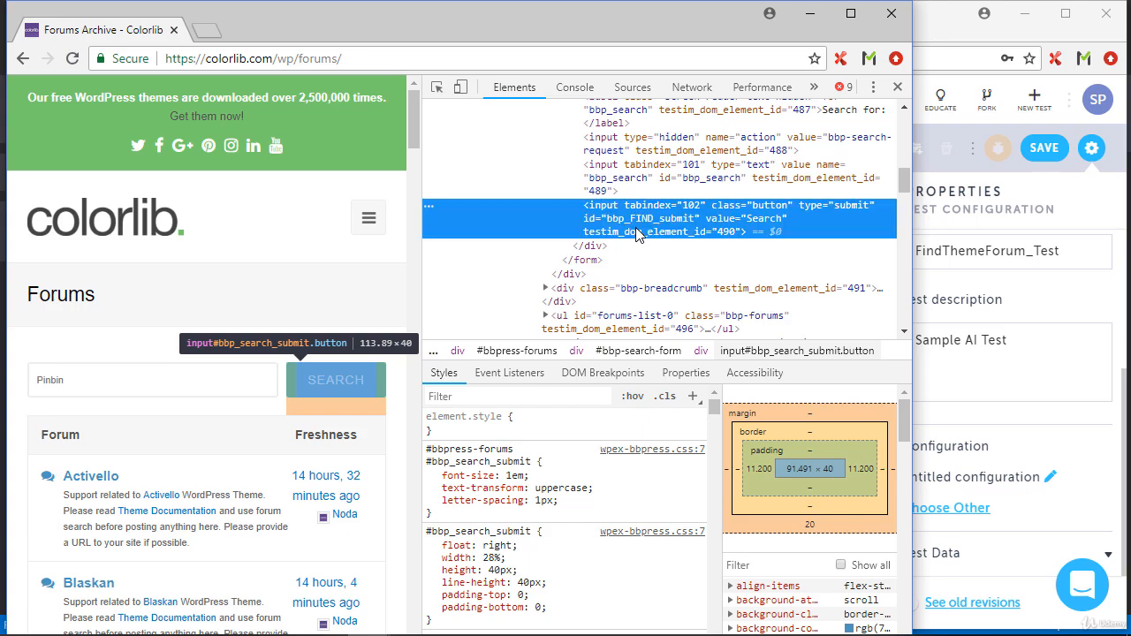
Return to the Testim editor, remove the breakpoint before the Search click step and play the test from there
left_click(933, 61)
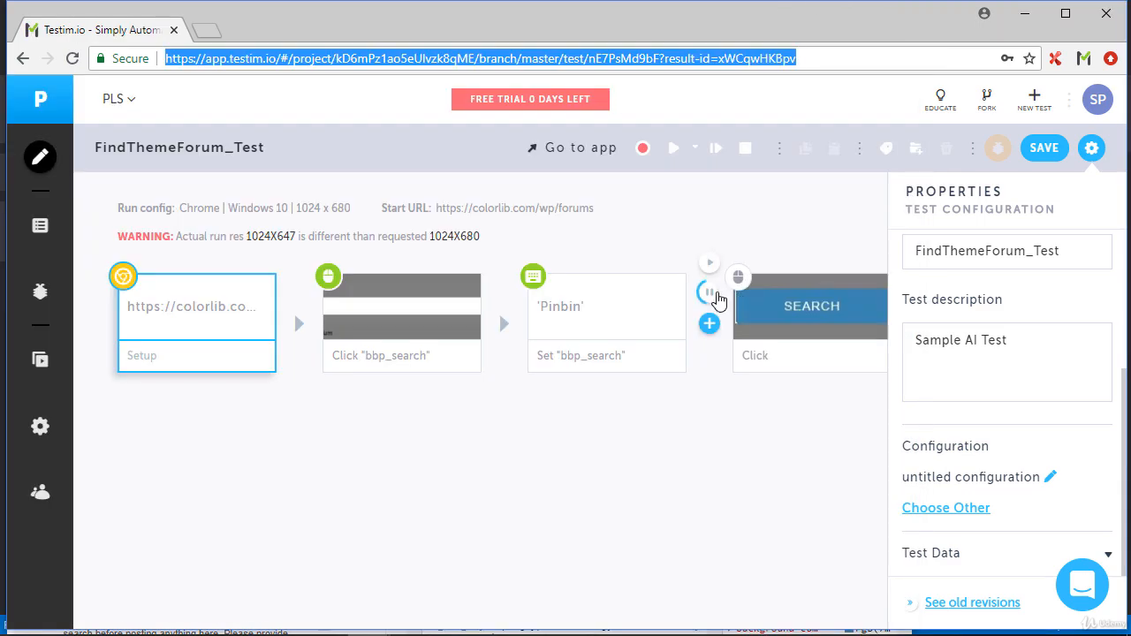
left_click(712, 299)
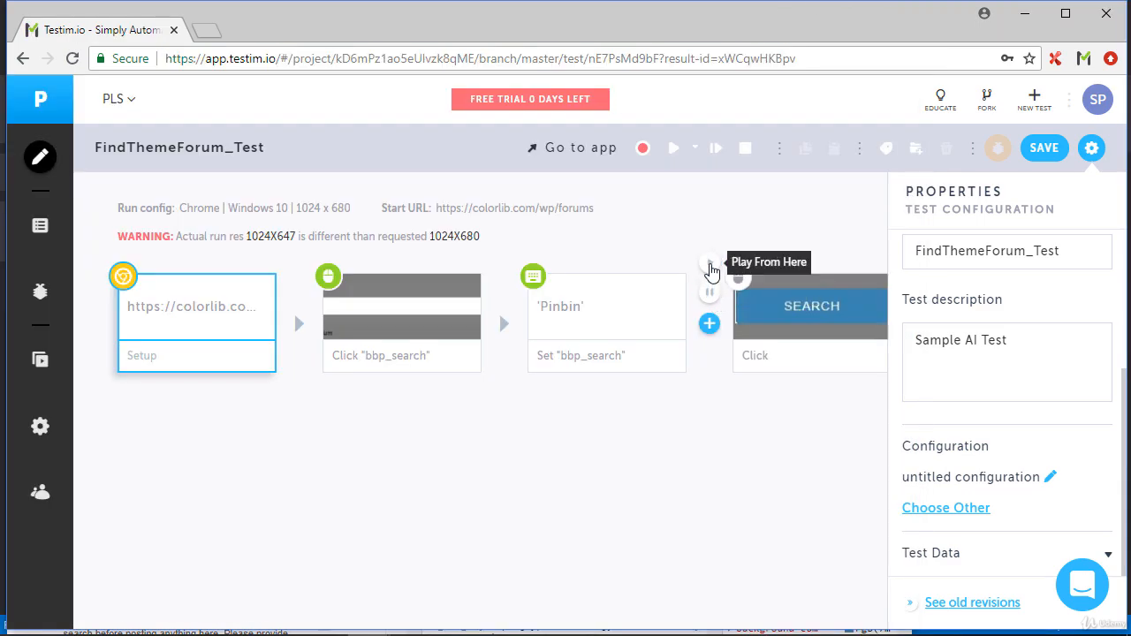
left_click(712, 267)
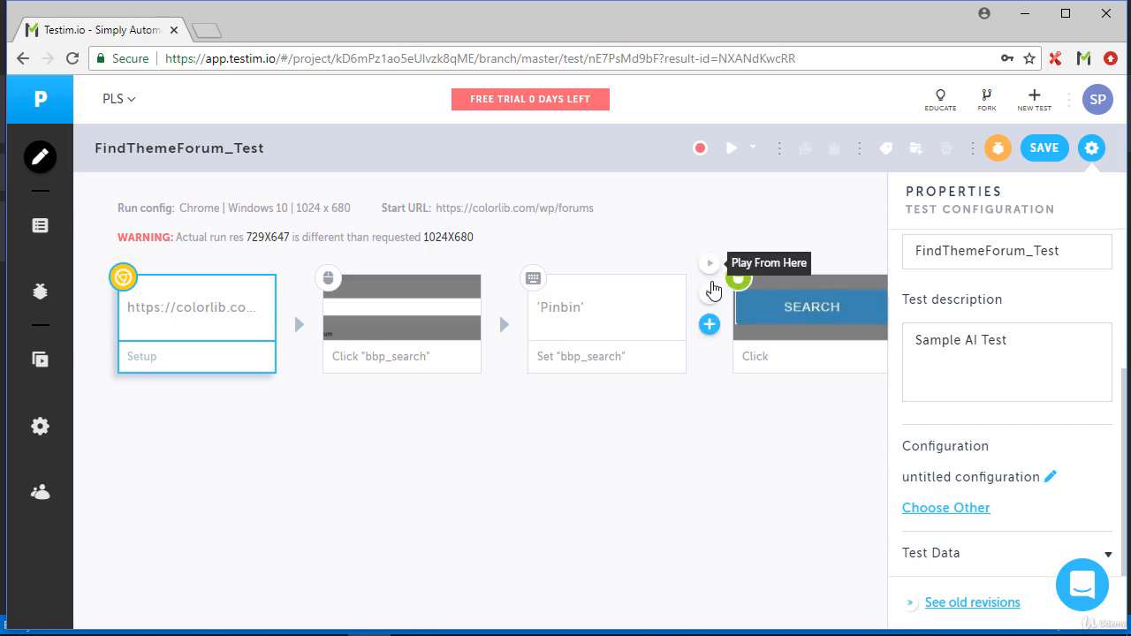
Rerun the test up to a new breakpoint before the Search click step and bring up the paused forums page
left_click(711, 296)
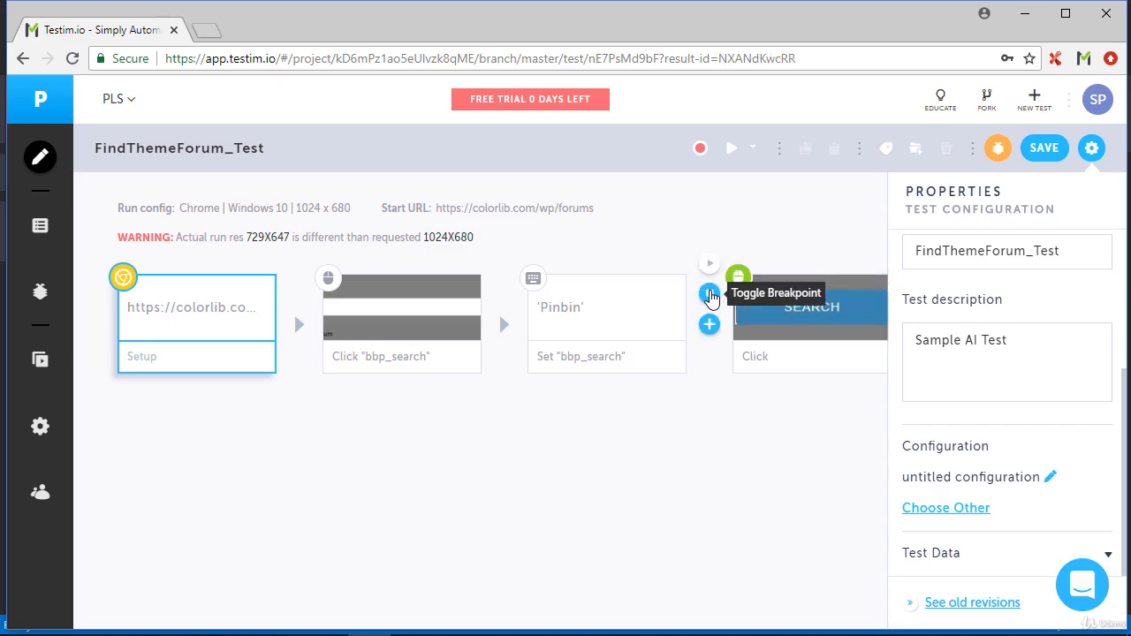
left_click(733, 151)
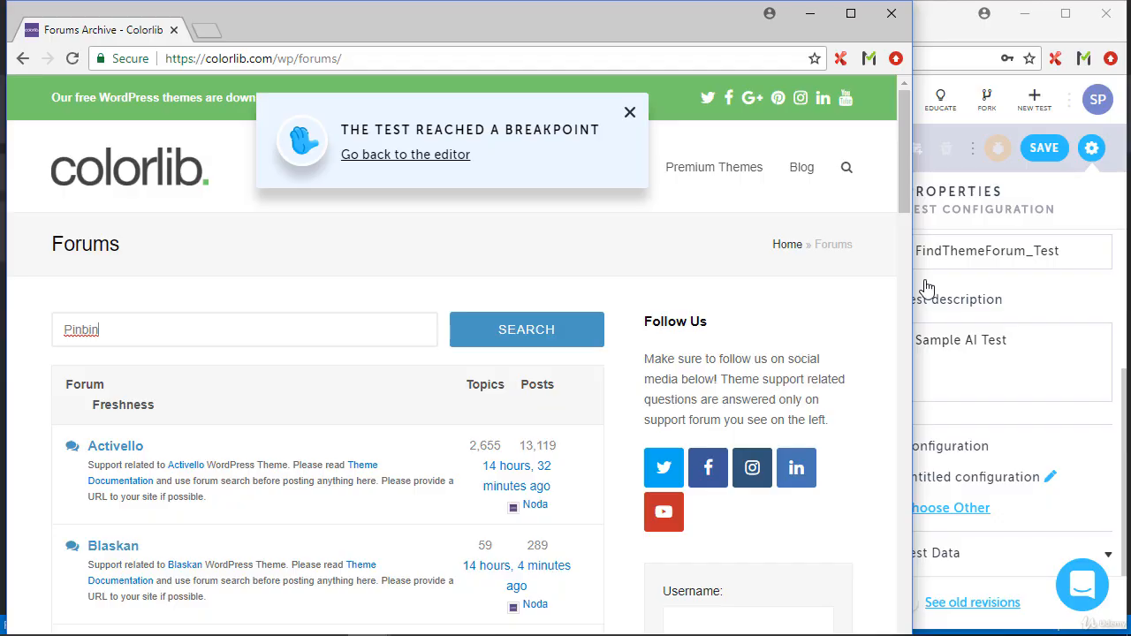
left_click(441, 157)
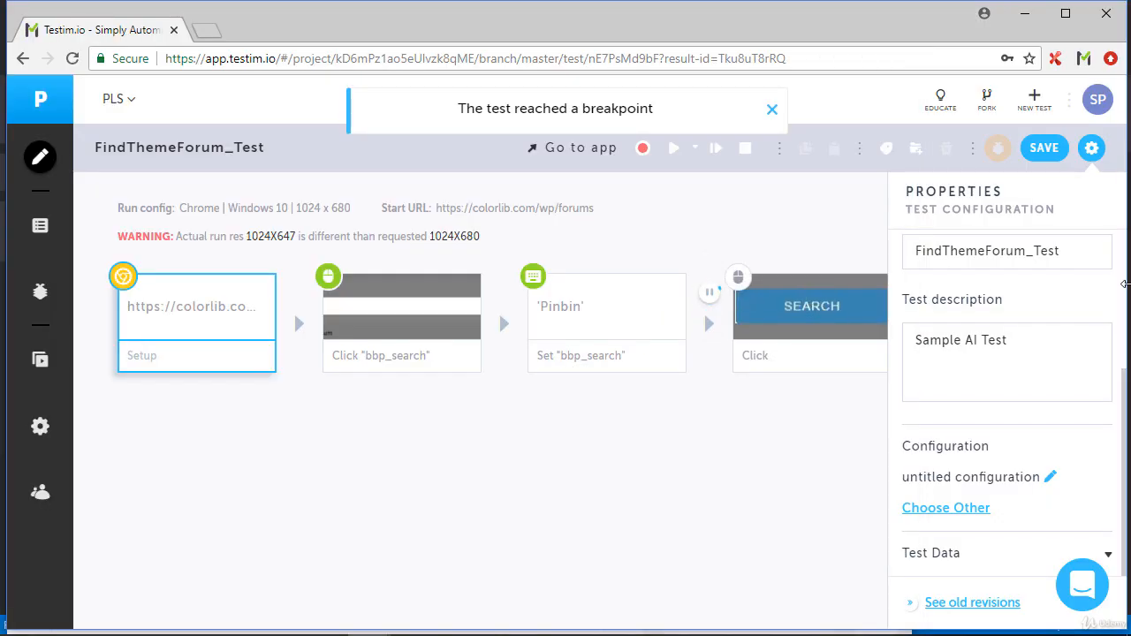
key("alt+Tab")
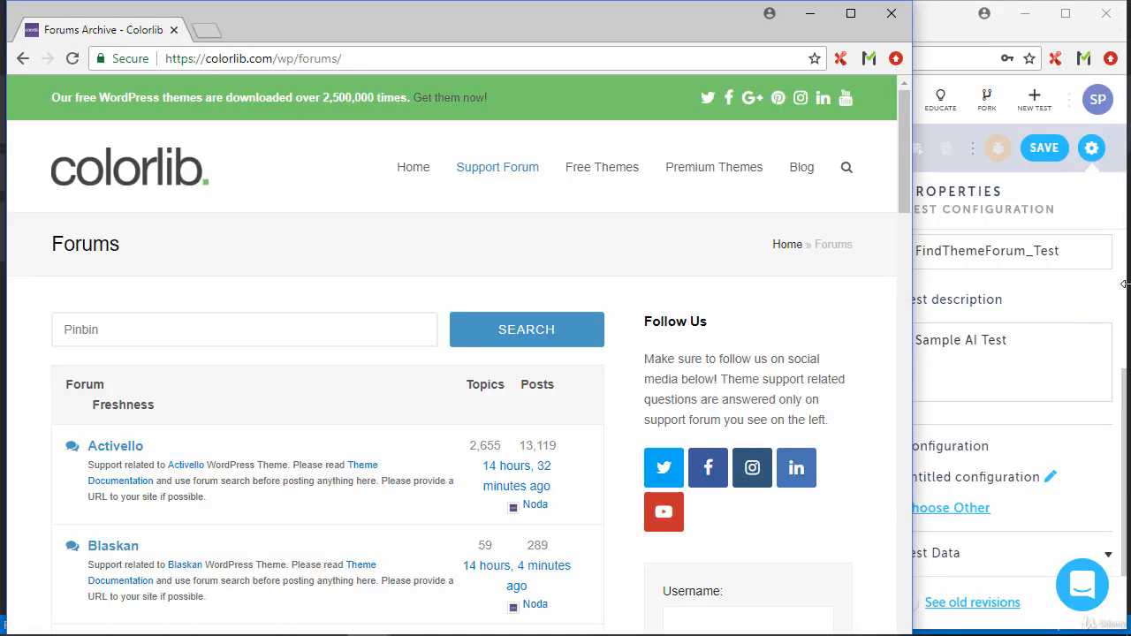
Inspect the Search button on the forums page and set its value attribute to "FIND"
right_click(512, 329)
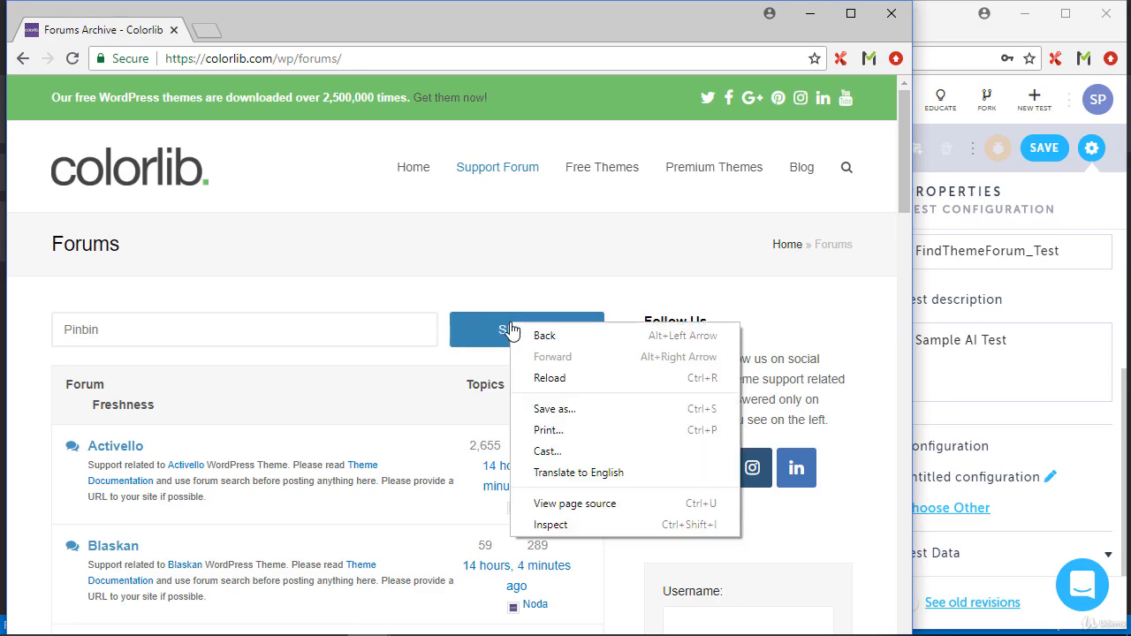
left_click(552, 525)
double_click(773, 220)
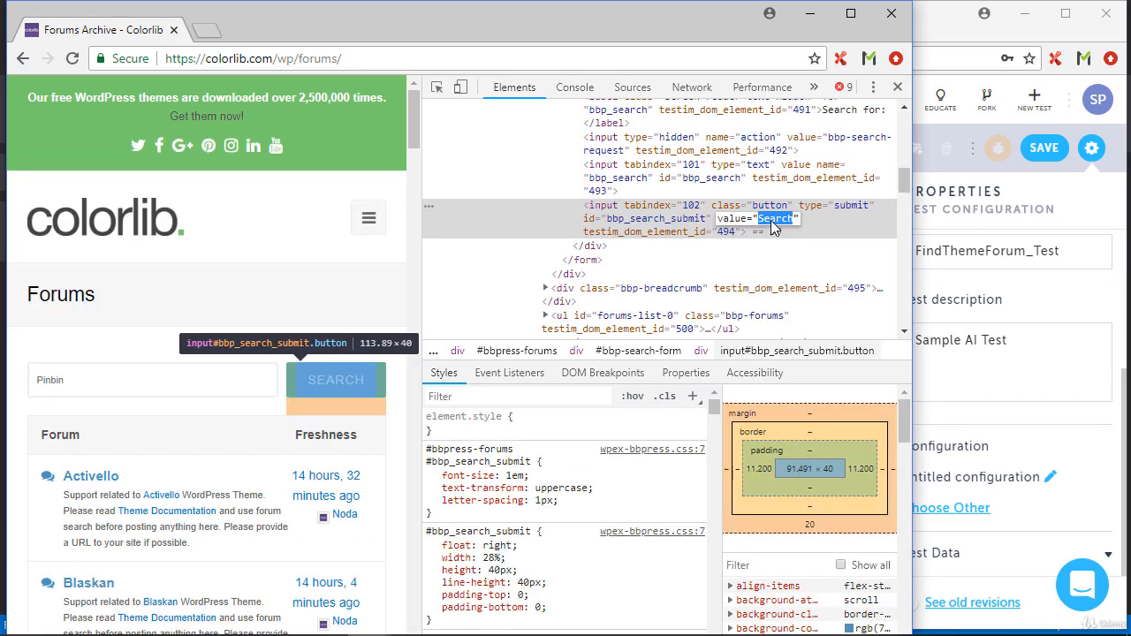
type("FIND")
key("Return")
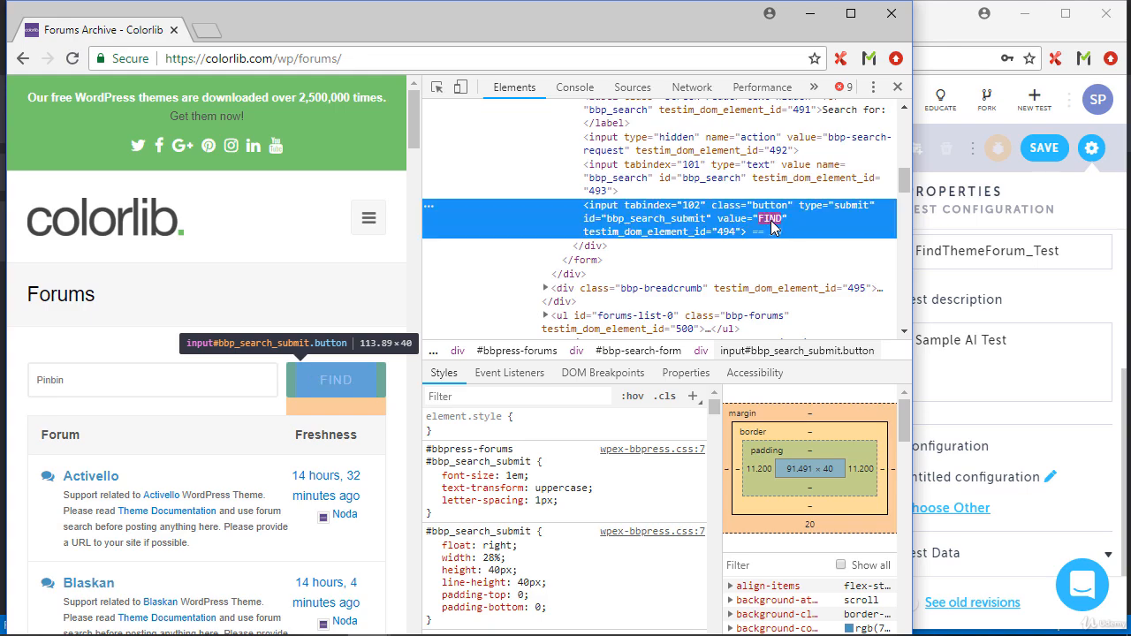
Change the inspected button's id attribute to "bbp_FIND_submit"
double_click(648, 220)
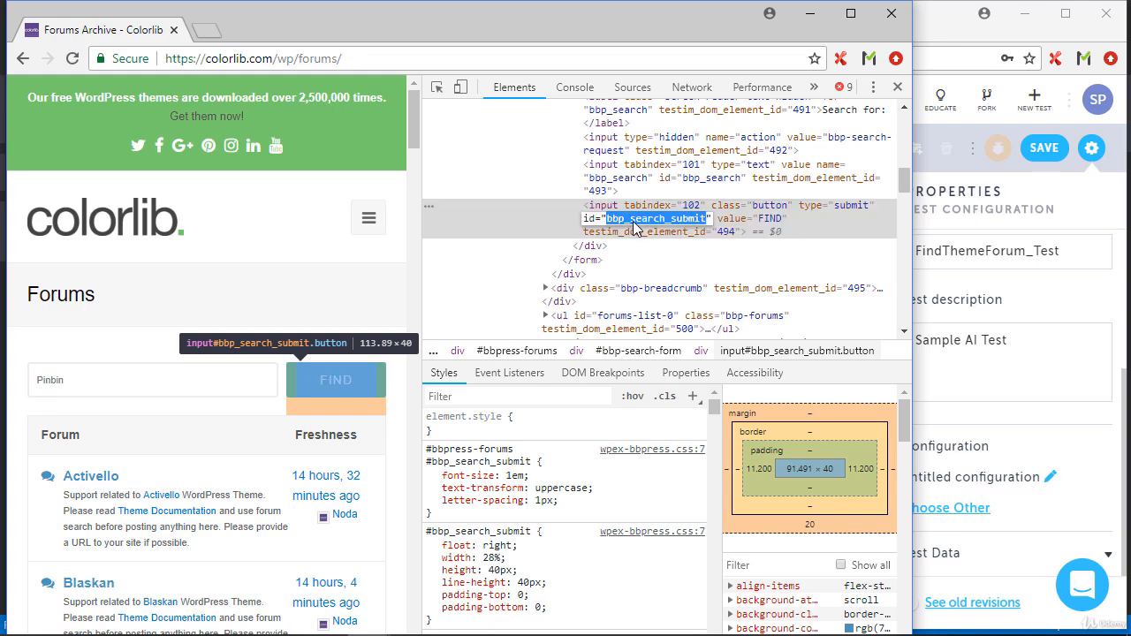
left_click(633, 225)
type("FIND")
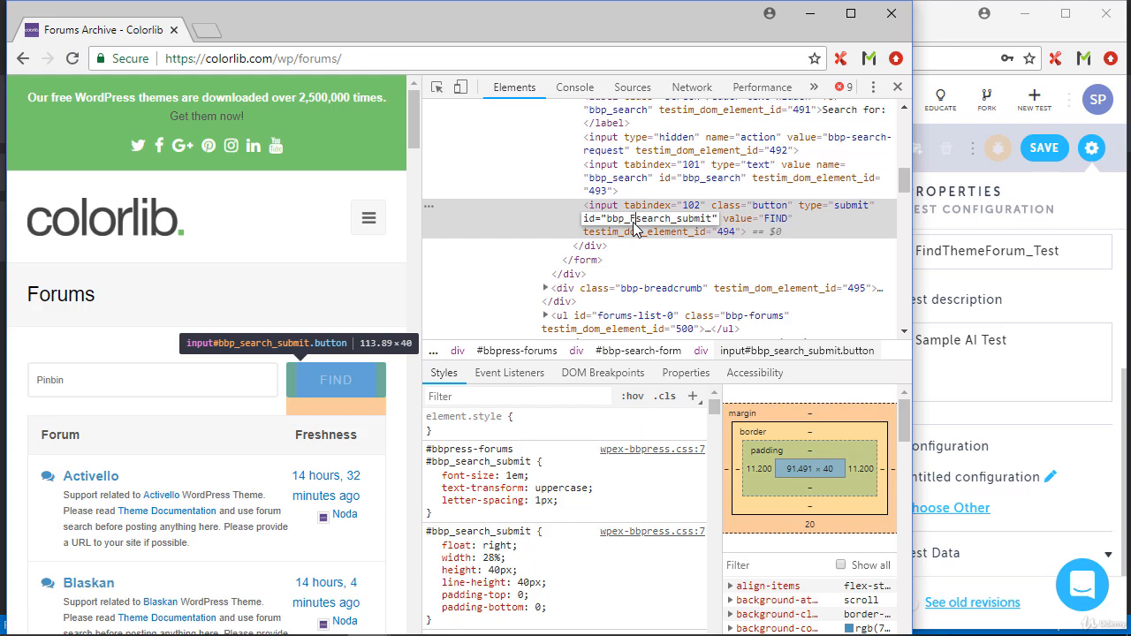
key("Delete")
key("Delete")
key("Delete")
key("Delete")
key("Delete")
key("Delete")
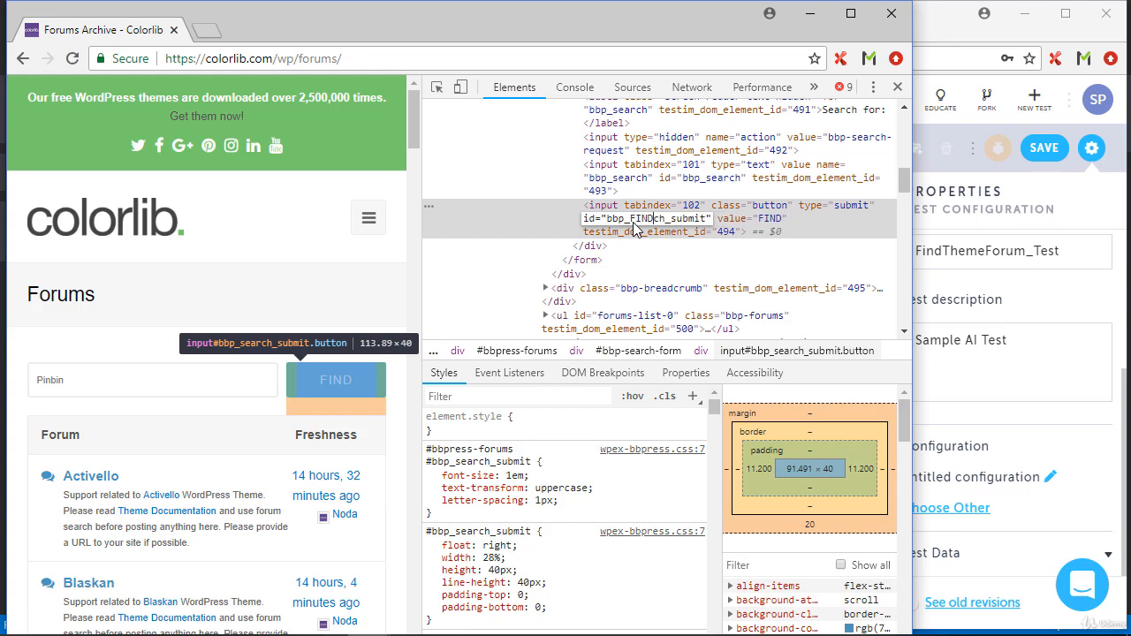
key("Return")
In the Testim editor, clear the breakpoint, play the test from the Search click step and close the test window
left_click(950, 60)
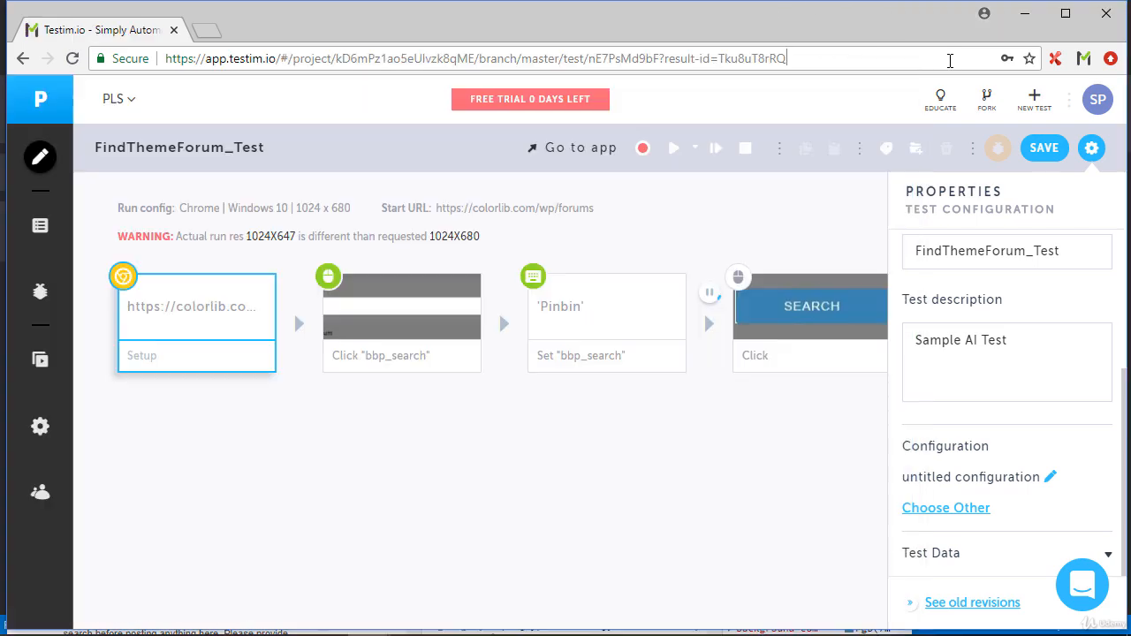
left_click(713, 298)
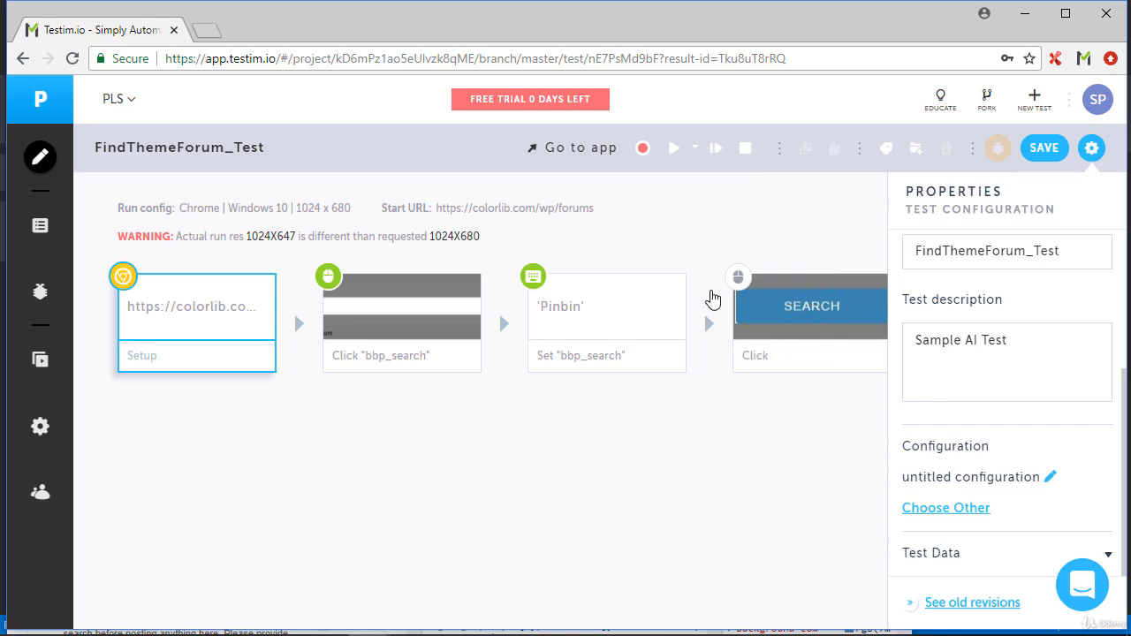
left_click(710, 264)
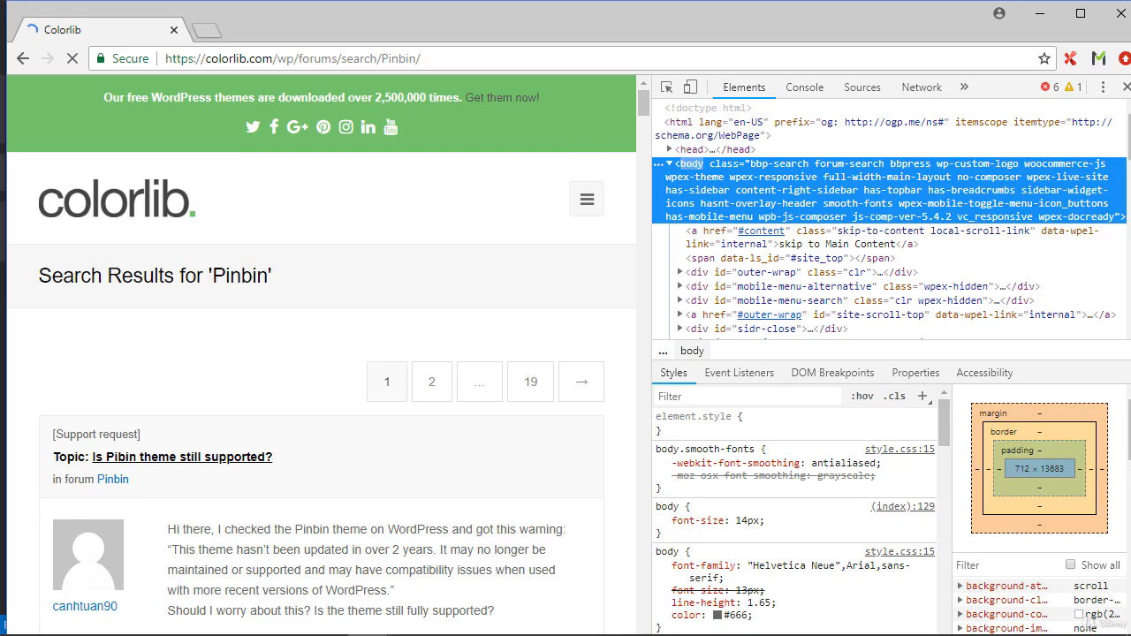
left_click(1119, 14)
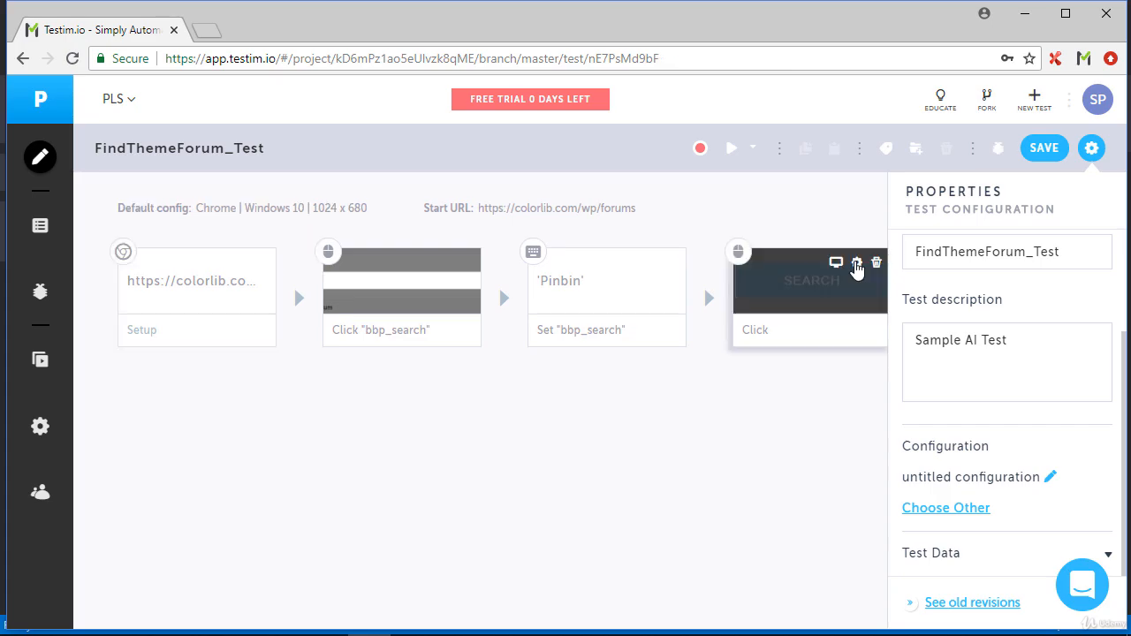
Examine the target element locators of the Search click step
left_click(856, 269)
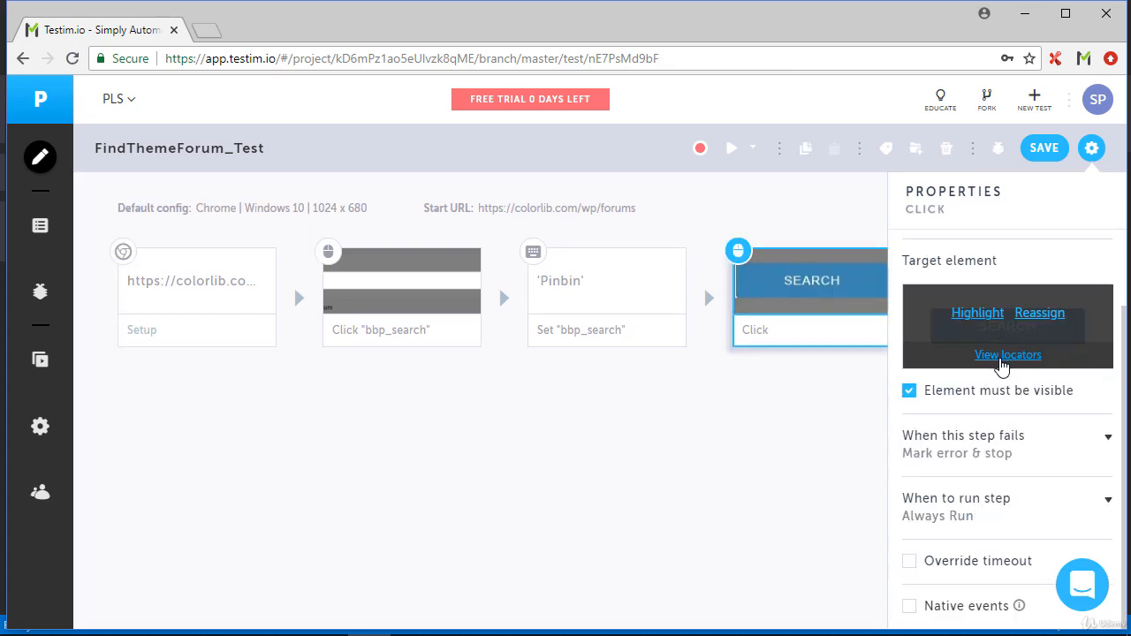
left_click(1002, 358)
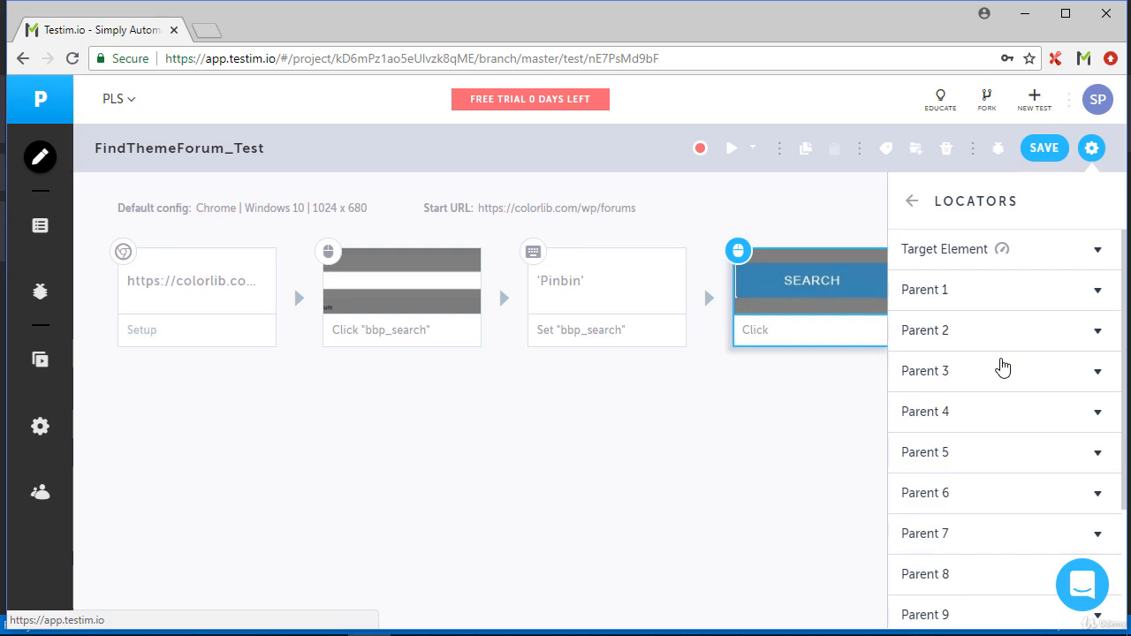
left_click(992, 254)
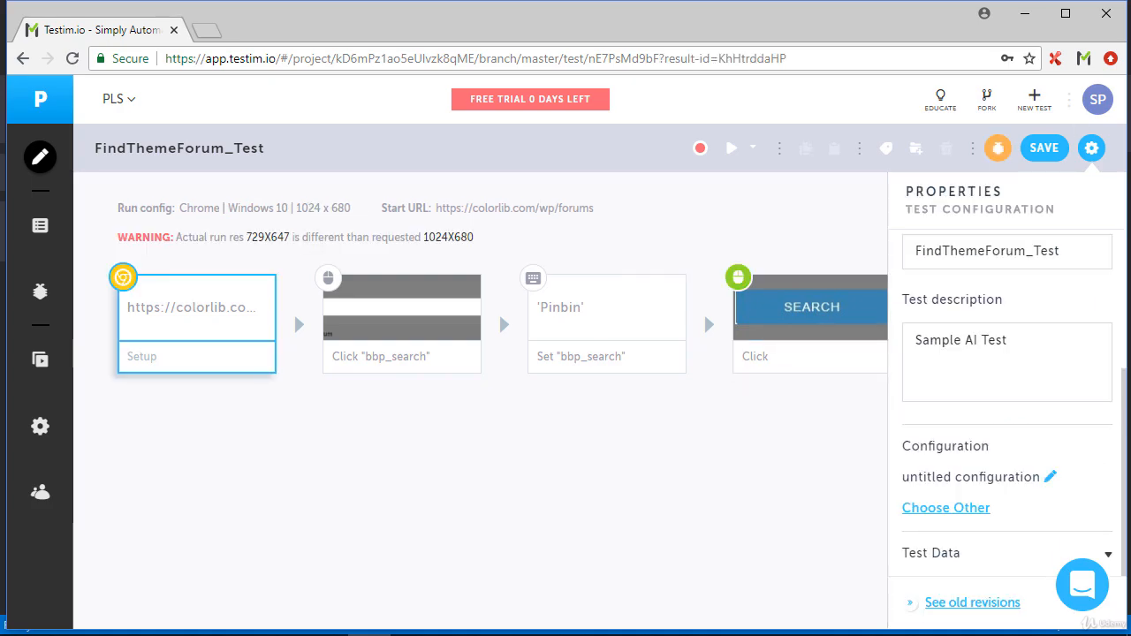
In the test run result, set the Search click step's target element Index locator to 99 from top and save the test
mouse_move(866, 304)
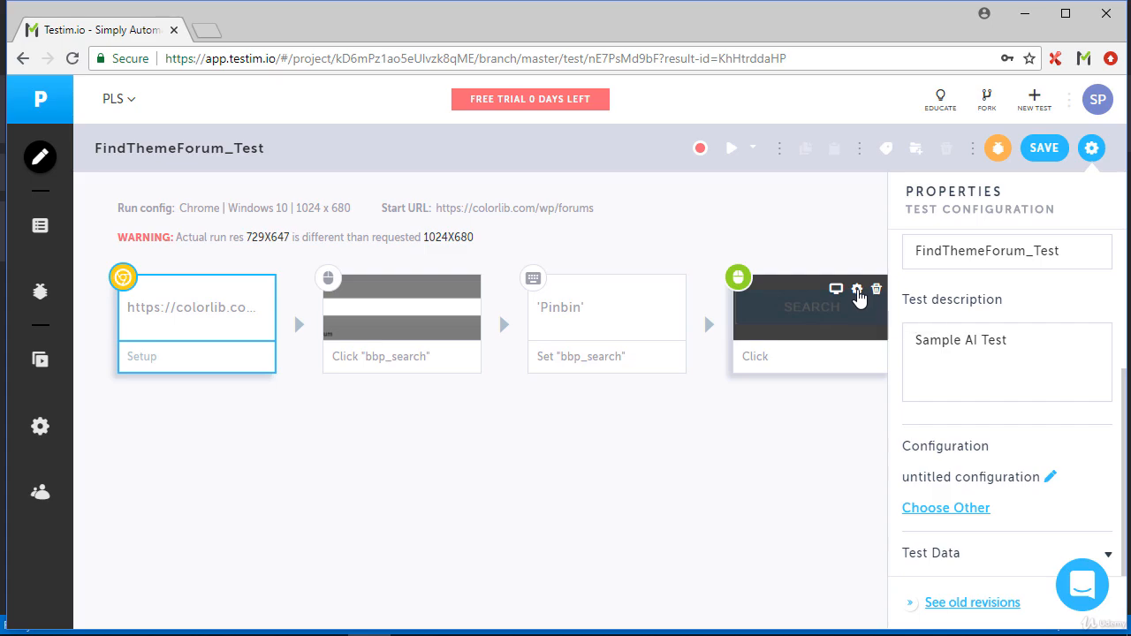
left_click(857, 290)
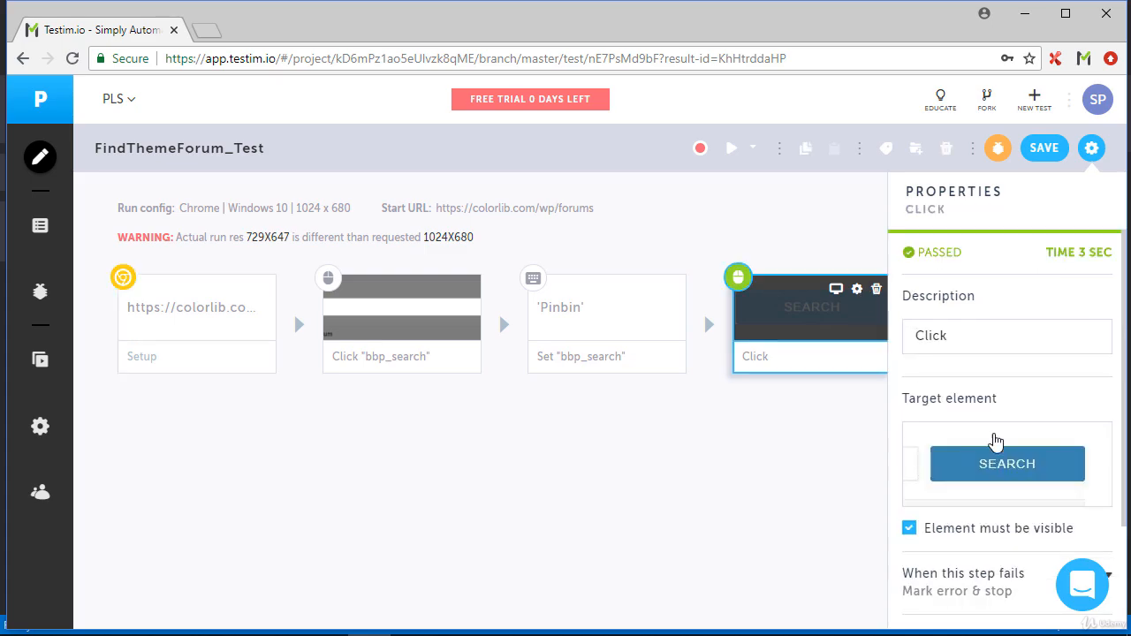
mouse_move(1008, 467)
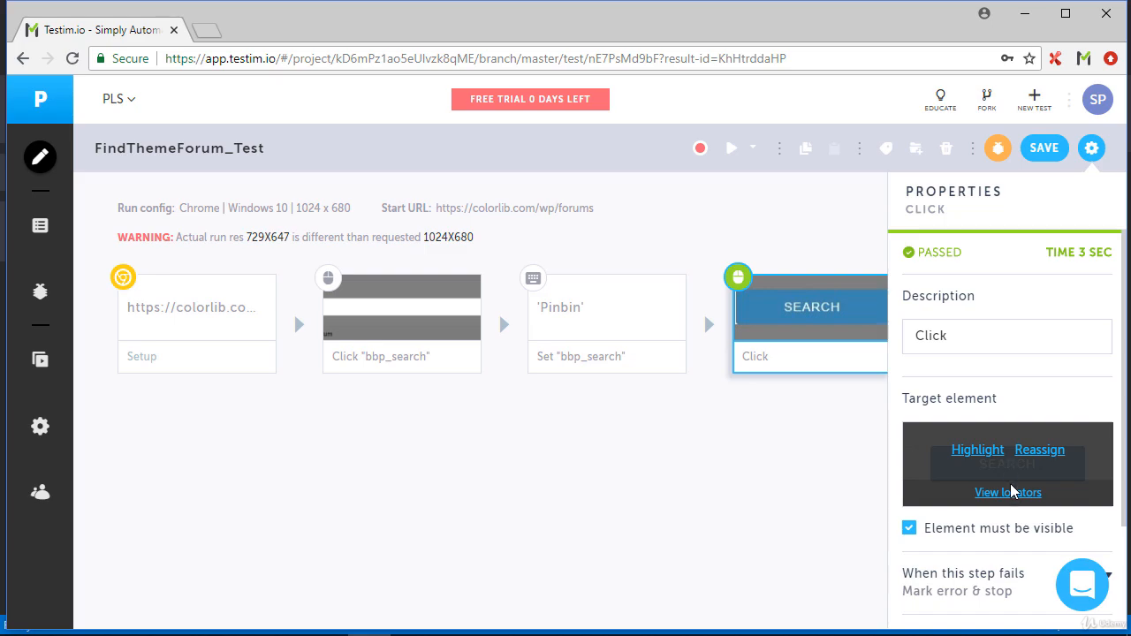
left_click(1009, 493)
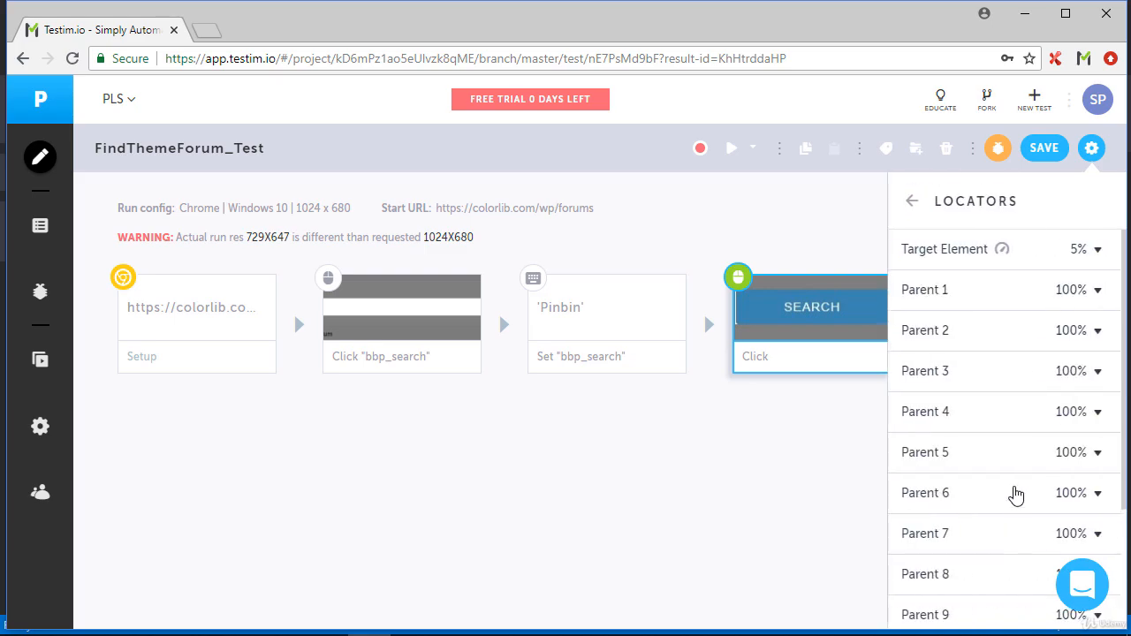
left_click(975, 255)
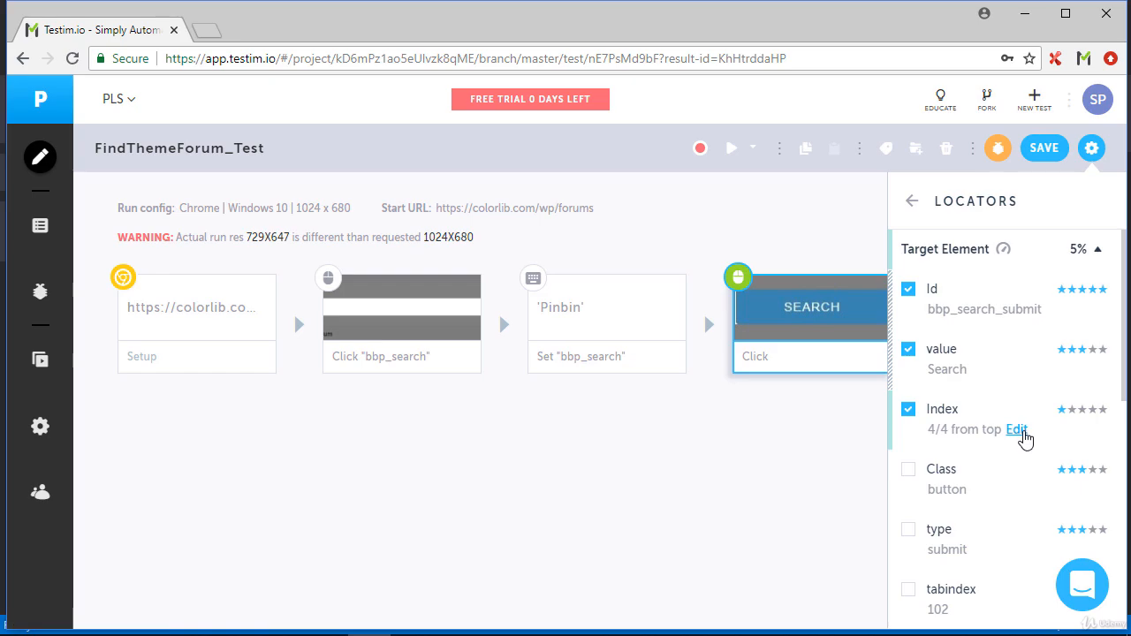
left_click(1020, 433)
key("BackSpace")
type("99")
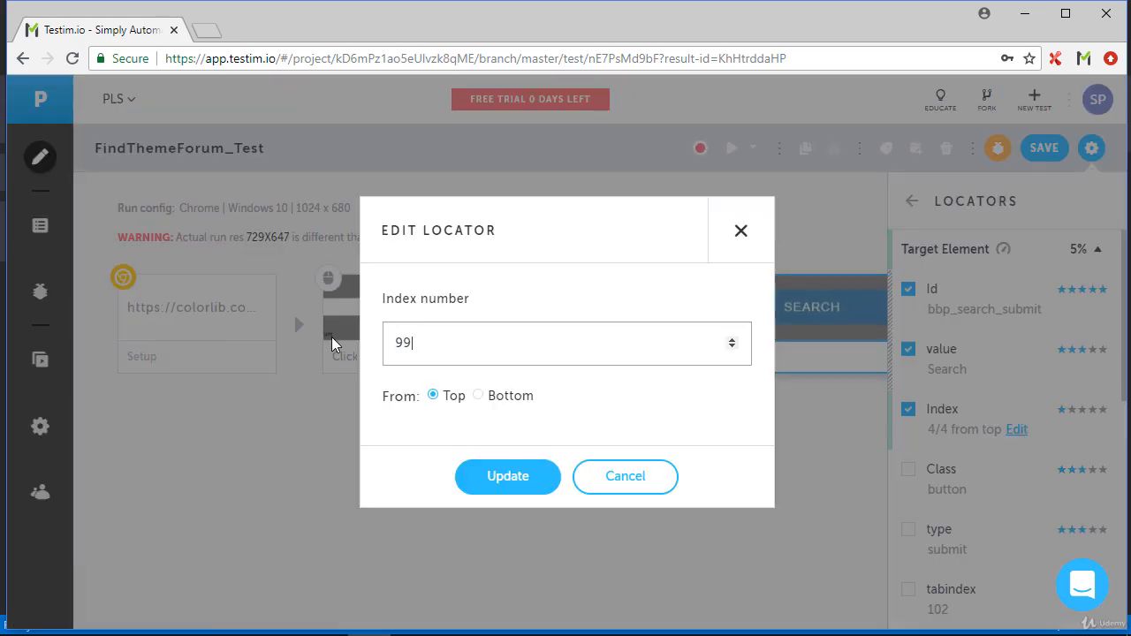
left_click(493, 485)
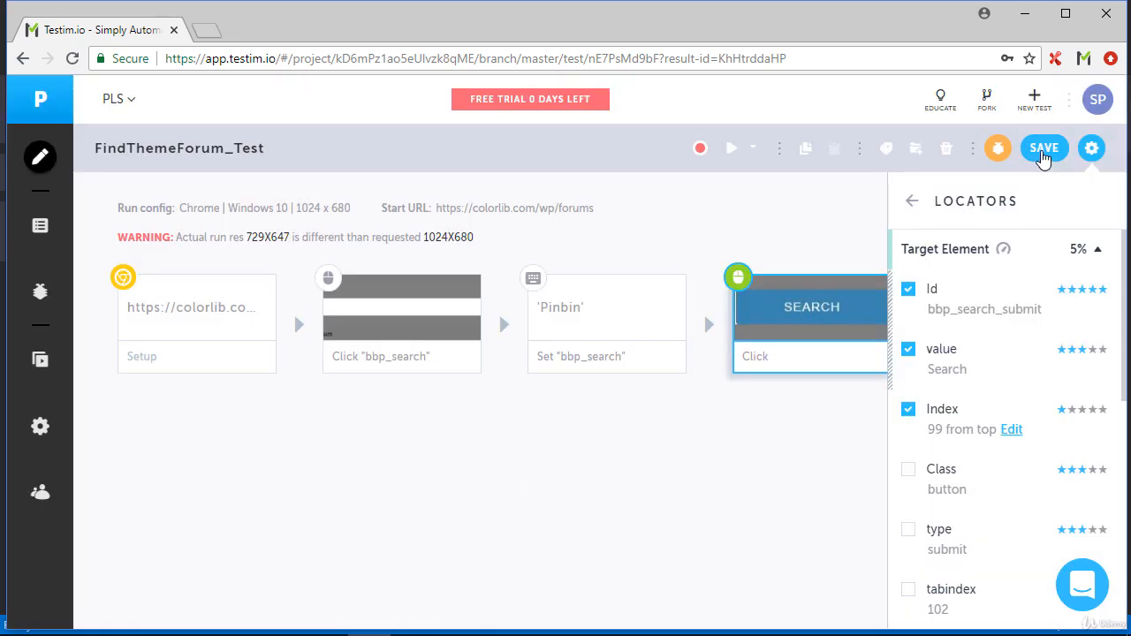
left_click(1044, 151)
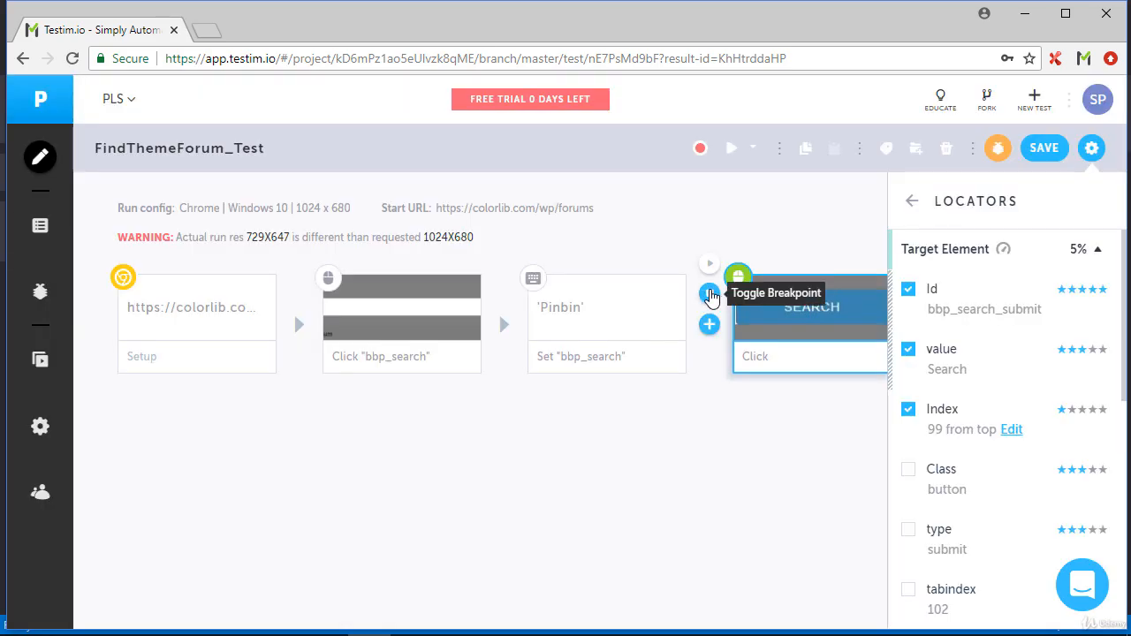
Run the test up to a breakpoint set before the Search click step and inspect the forum page's Search button
left_click(709, 294)
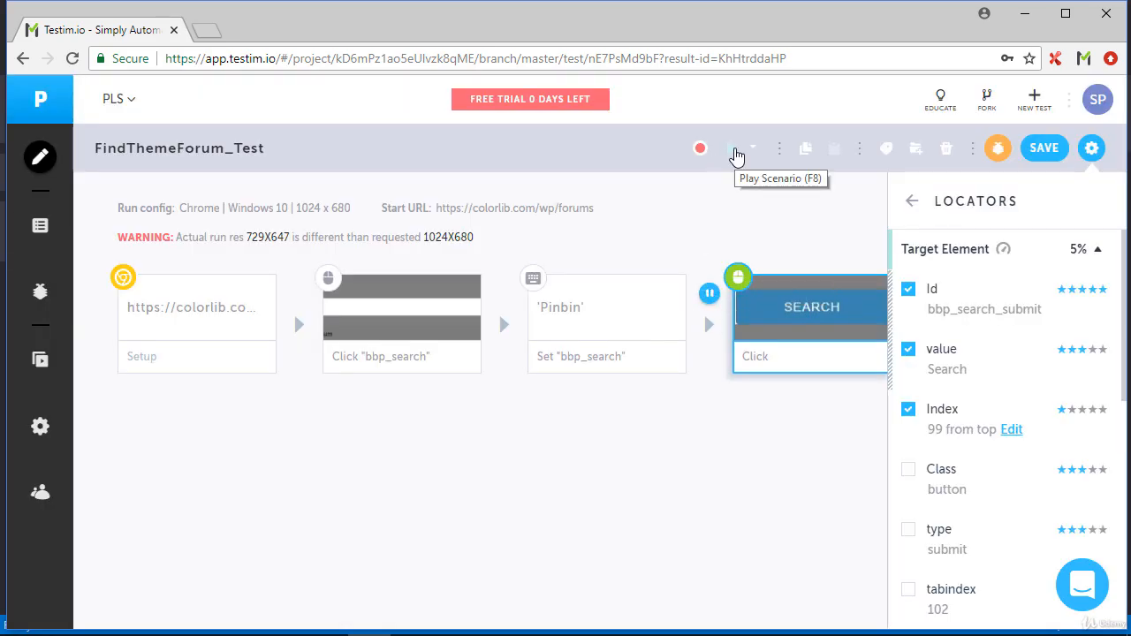
left_click(736, 154)
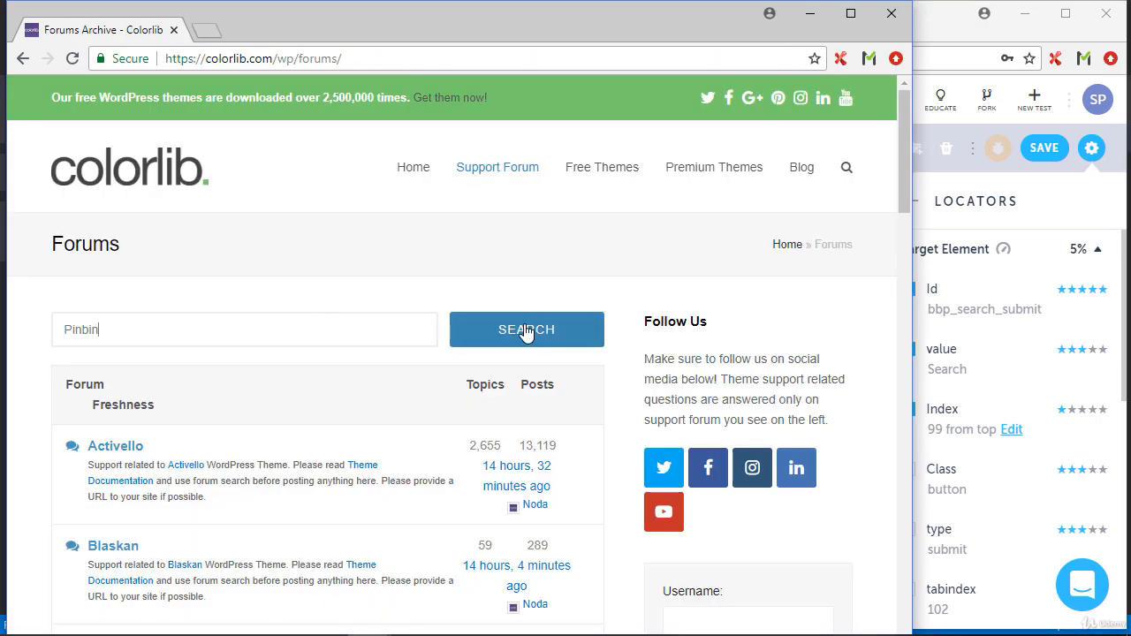
right_click(526, 332)
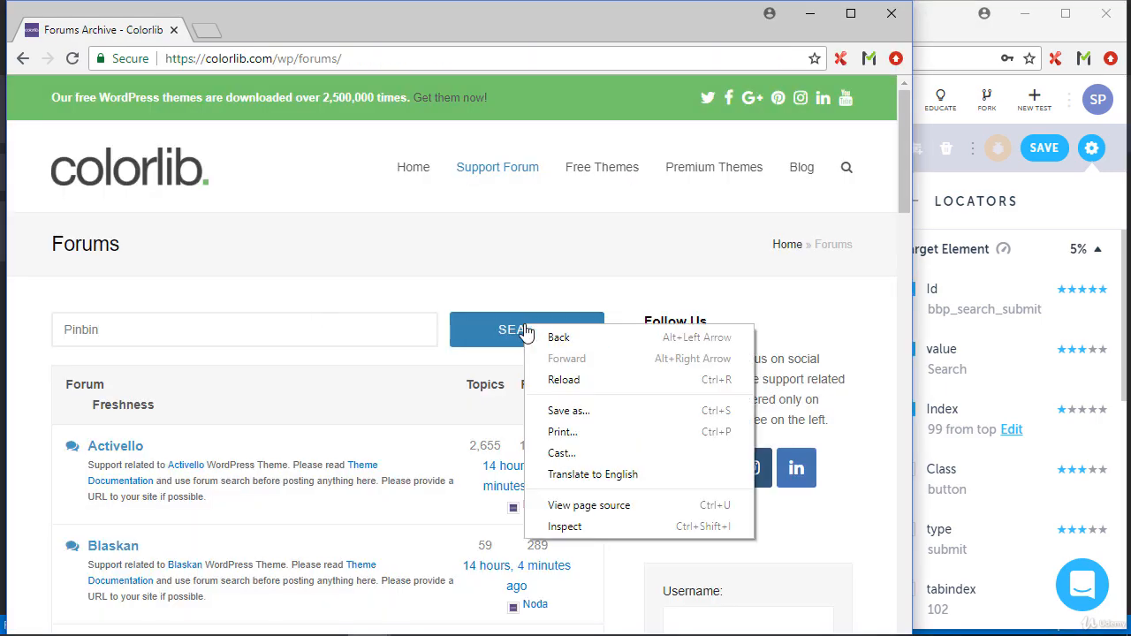
left_click(583, 528)
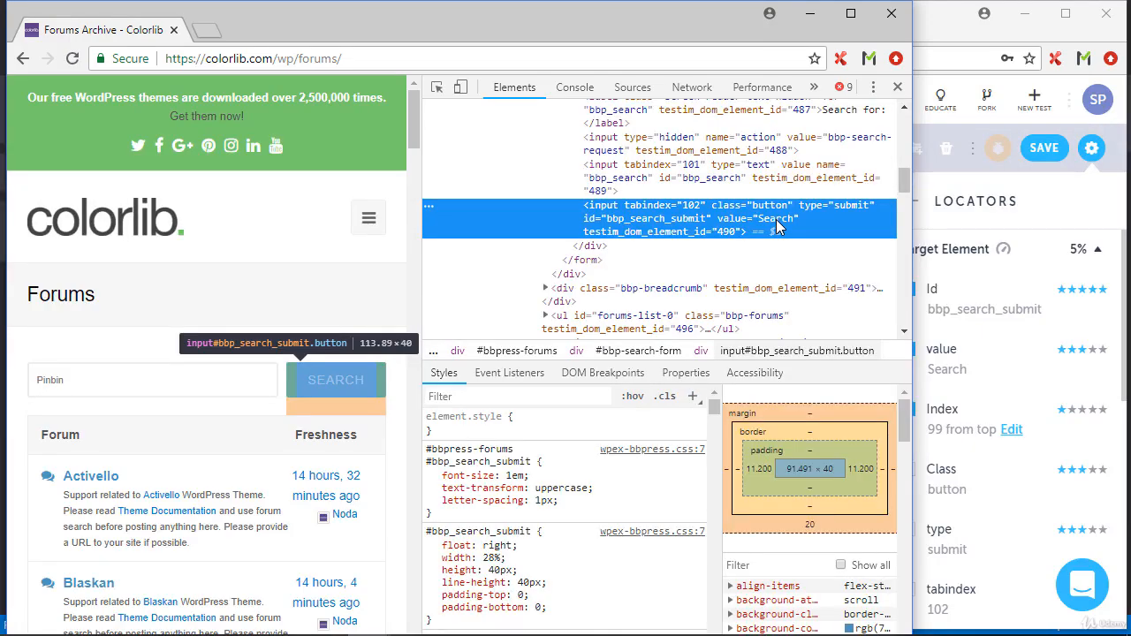
Change the inspected button's value attribute to "FIND"
double_click(776, 222)
type("F")
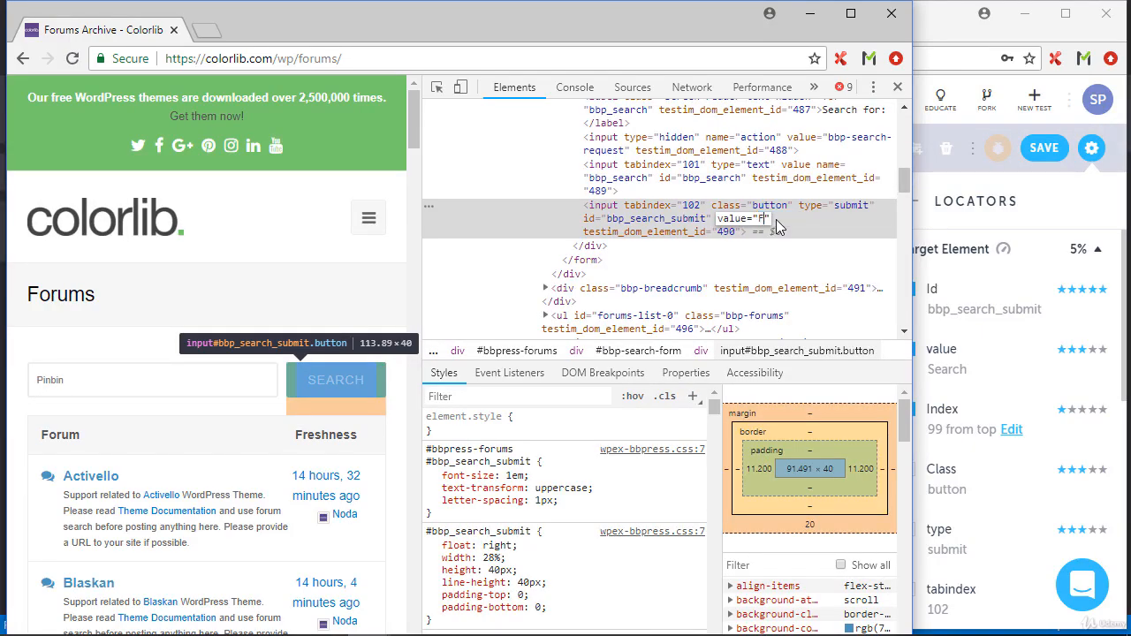
type("IND")
key("Return")
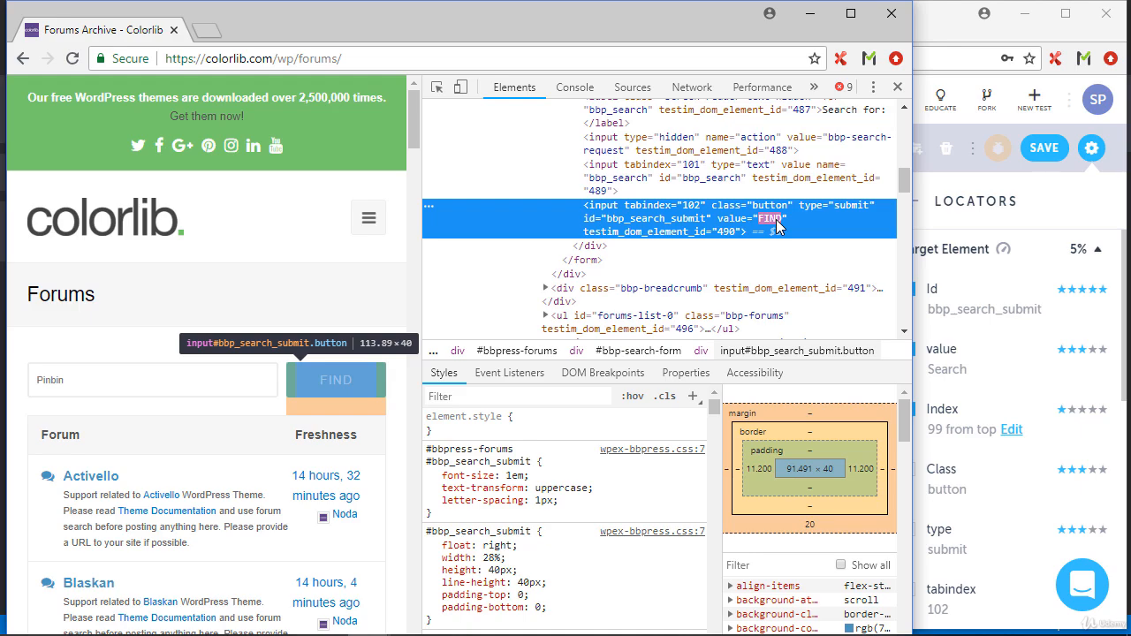
Replace "search" with "FIND" in the inspected button's id attribute, making it "bbp_FIND_submit"
double_click(650, 219)
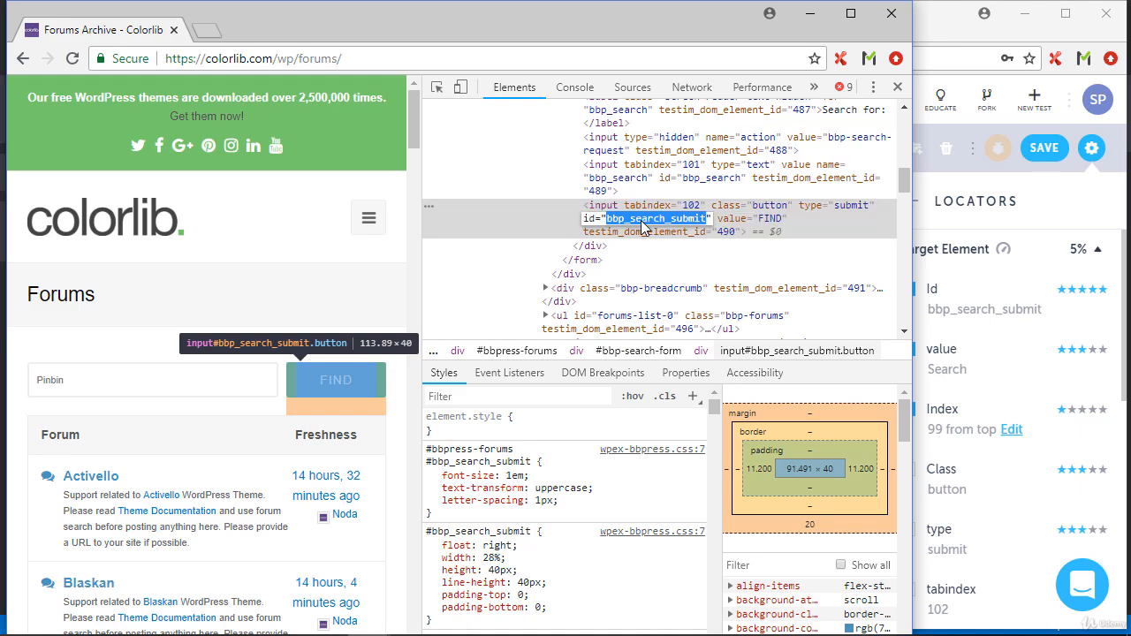
left_click(630, 221)
type("FIND")
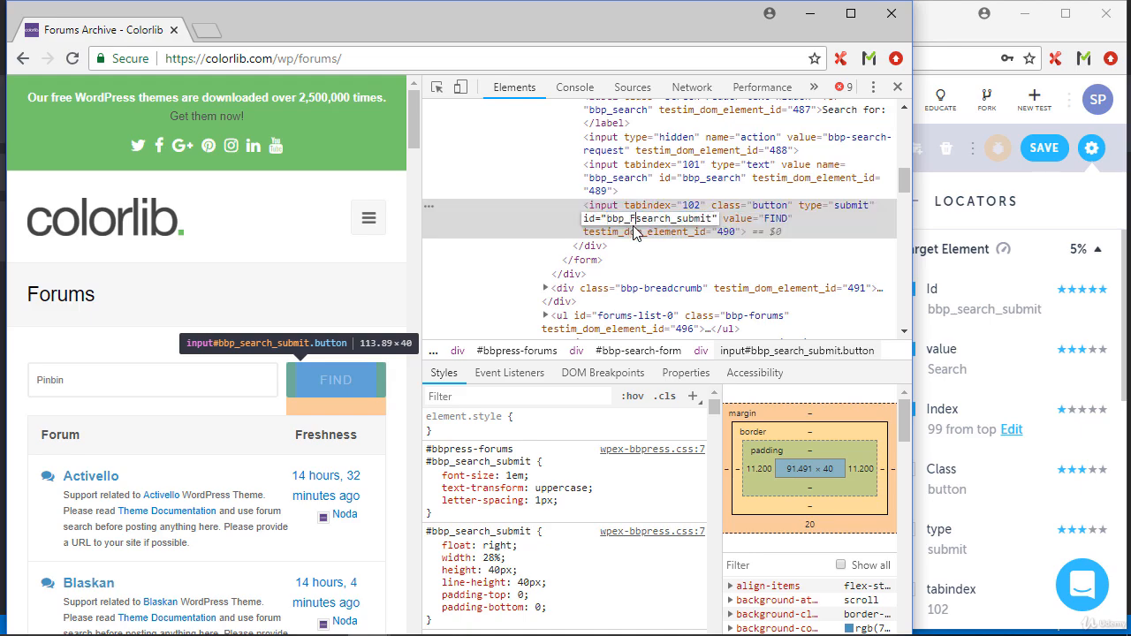
key("Delete")
key("Delete")
key("Delete")
key("Delete")
key("Delete")
key("Delete")
key("Return")
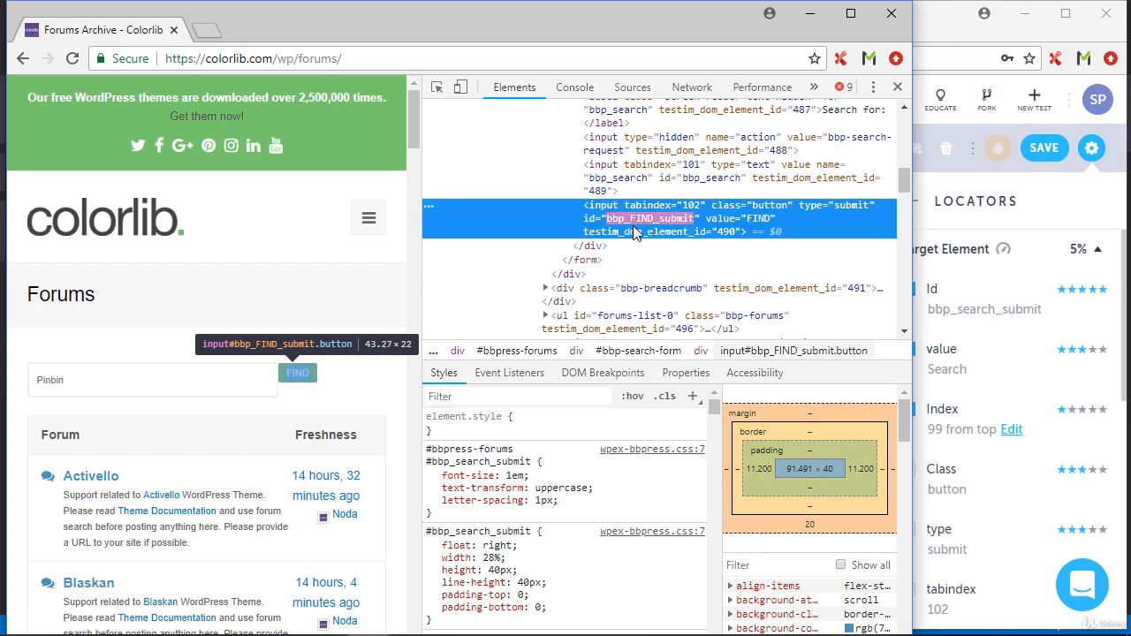
Switch back to the Testim editor and play the test from the Search click step
left_click(1122, 378)
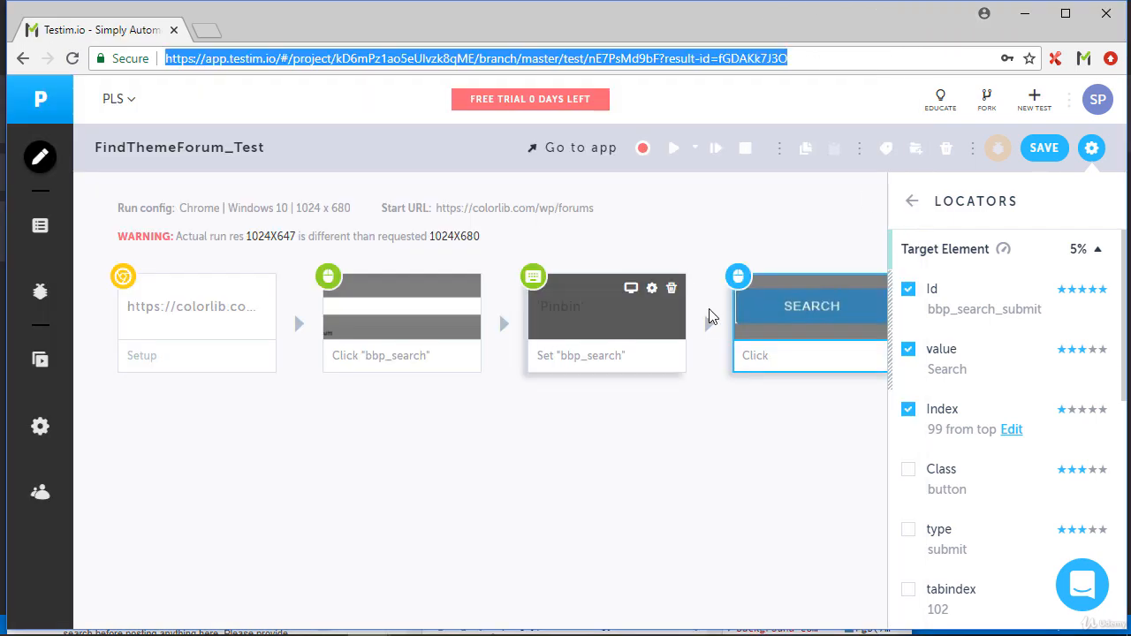
mouse_move(712, 318)
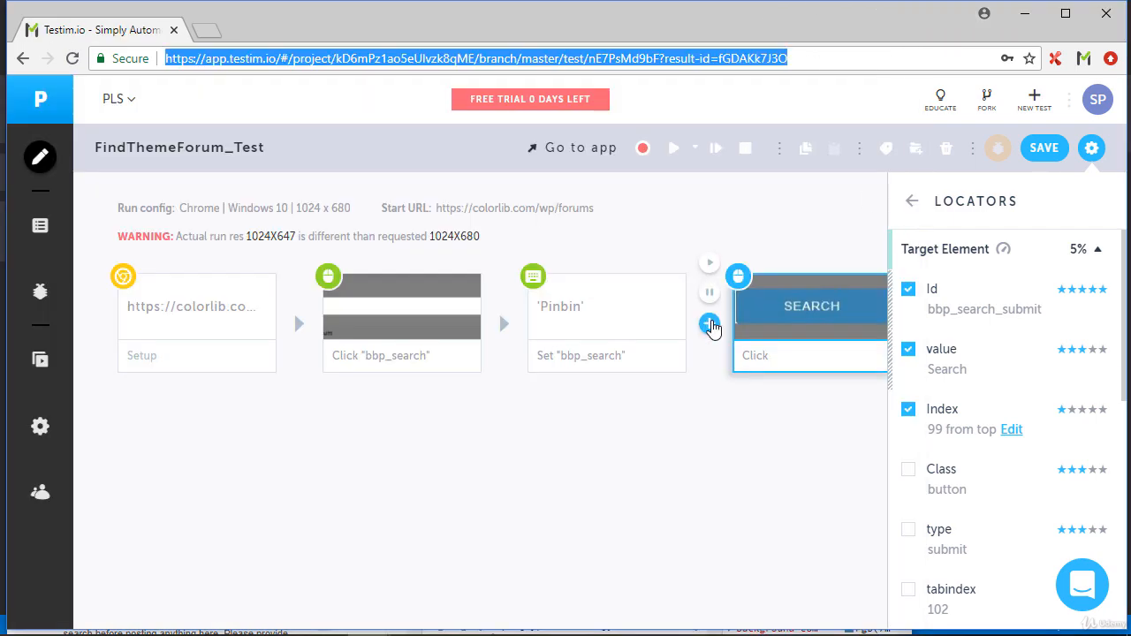
left_click(711, 265)
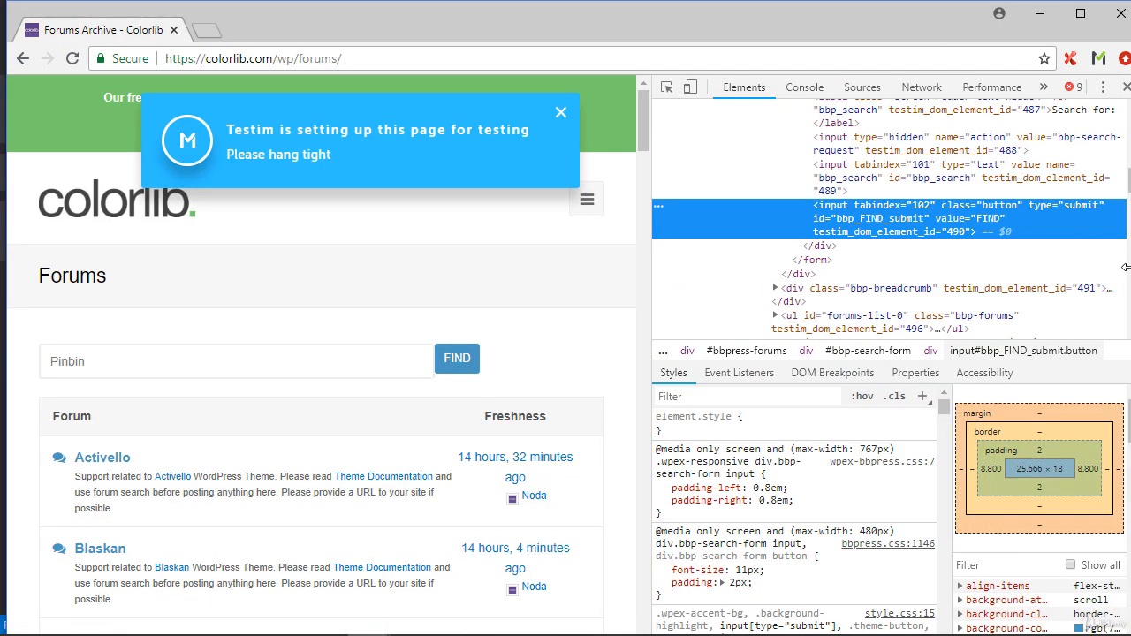